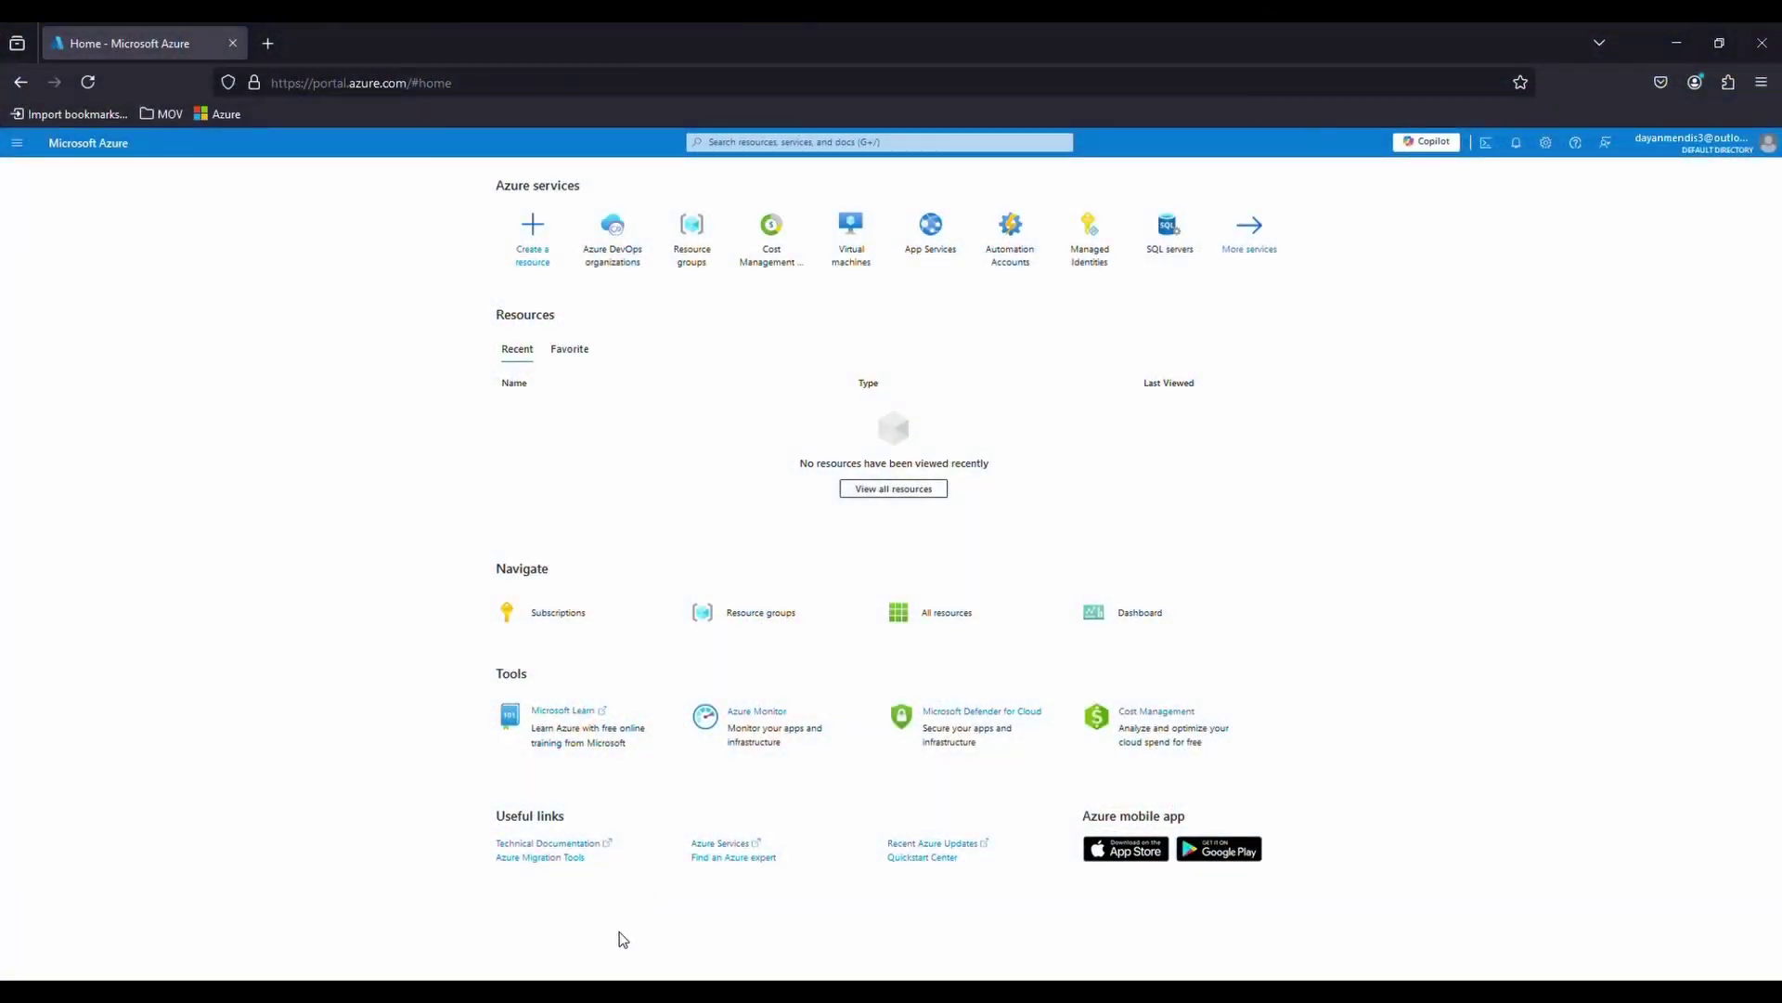
Search for "Azure create account" in a new private browser window and open Microsoft's Azure account sign-up page
{"action": "right_click", "coordinate": [602, 991]}
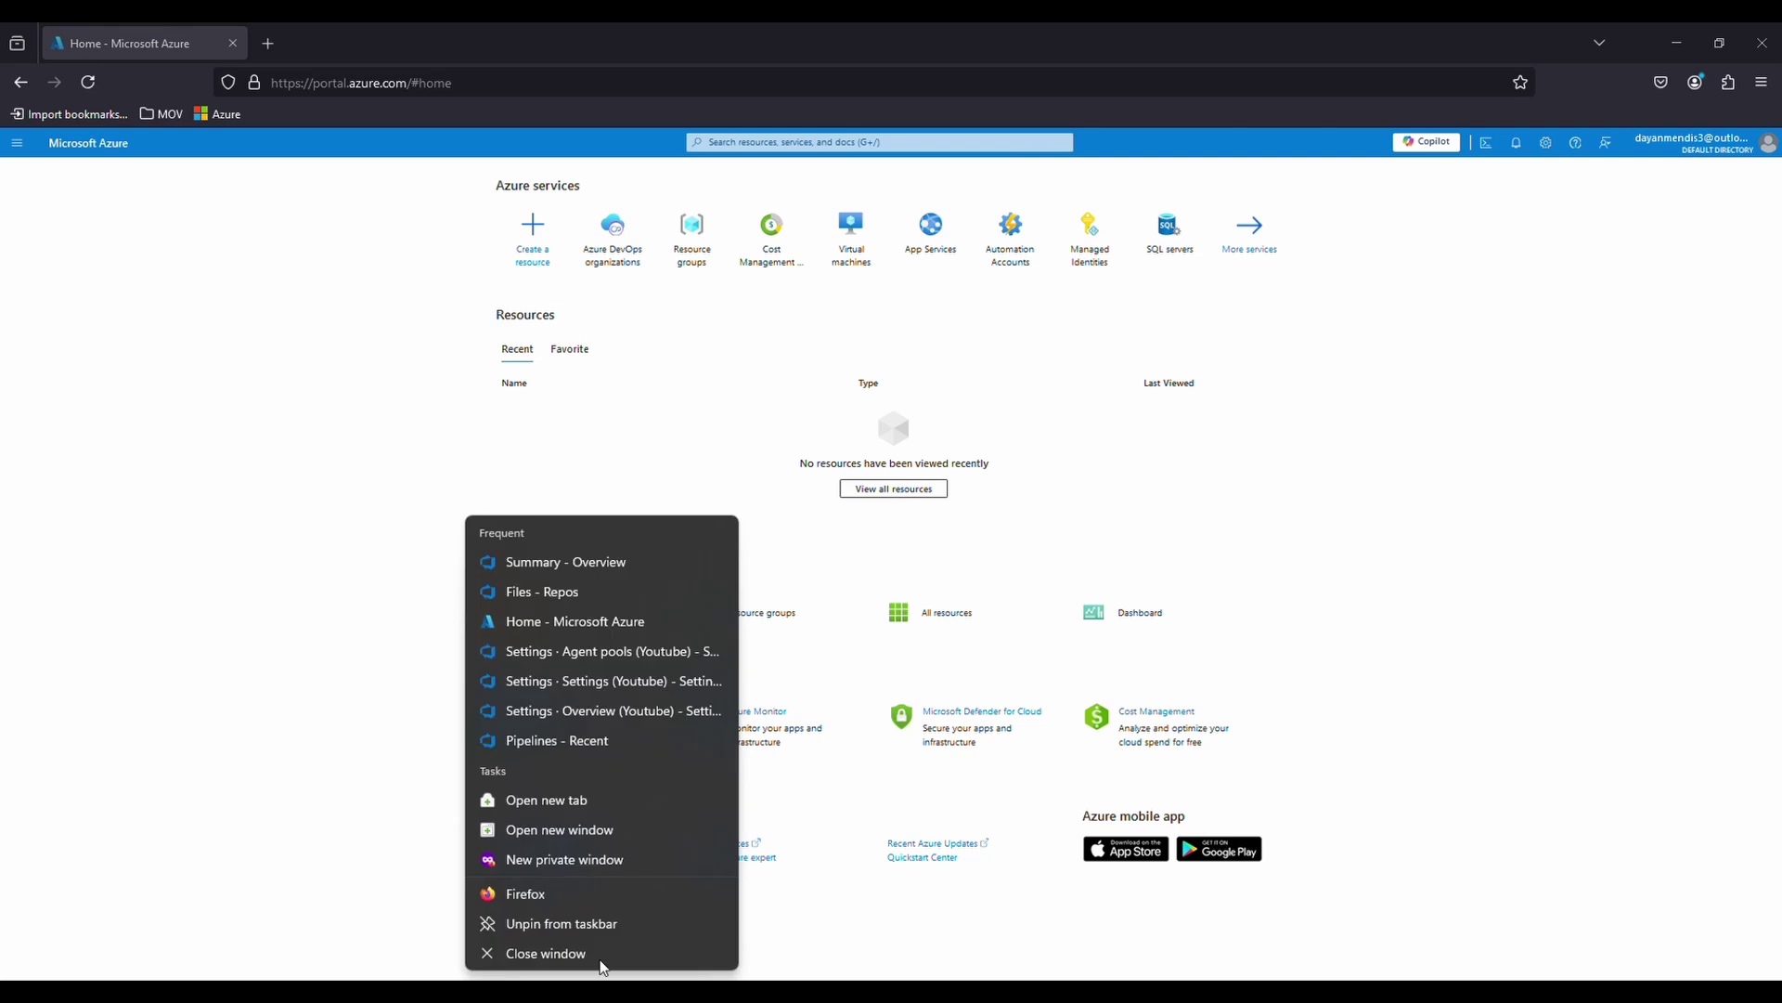
{"action": "left_click", "coordinate": [599, 863]}
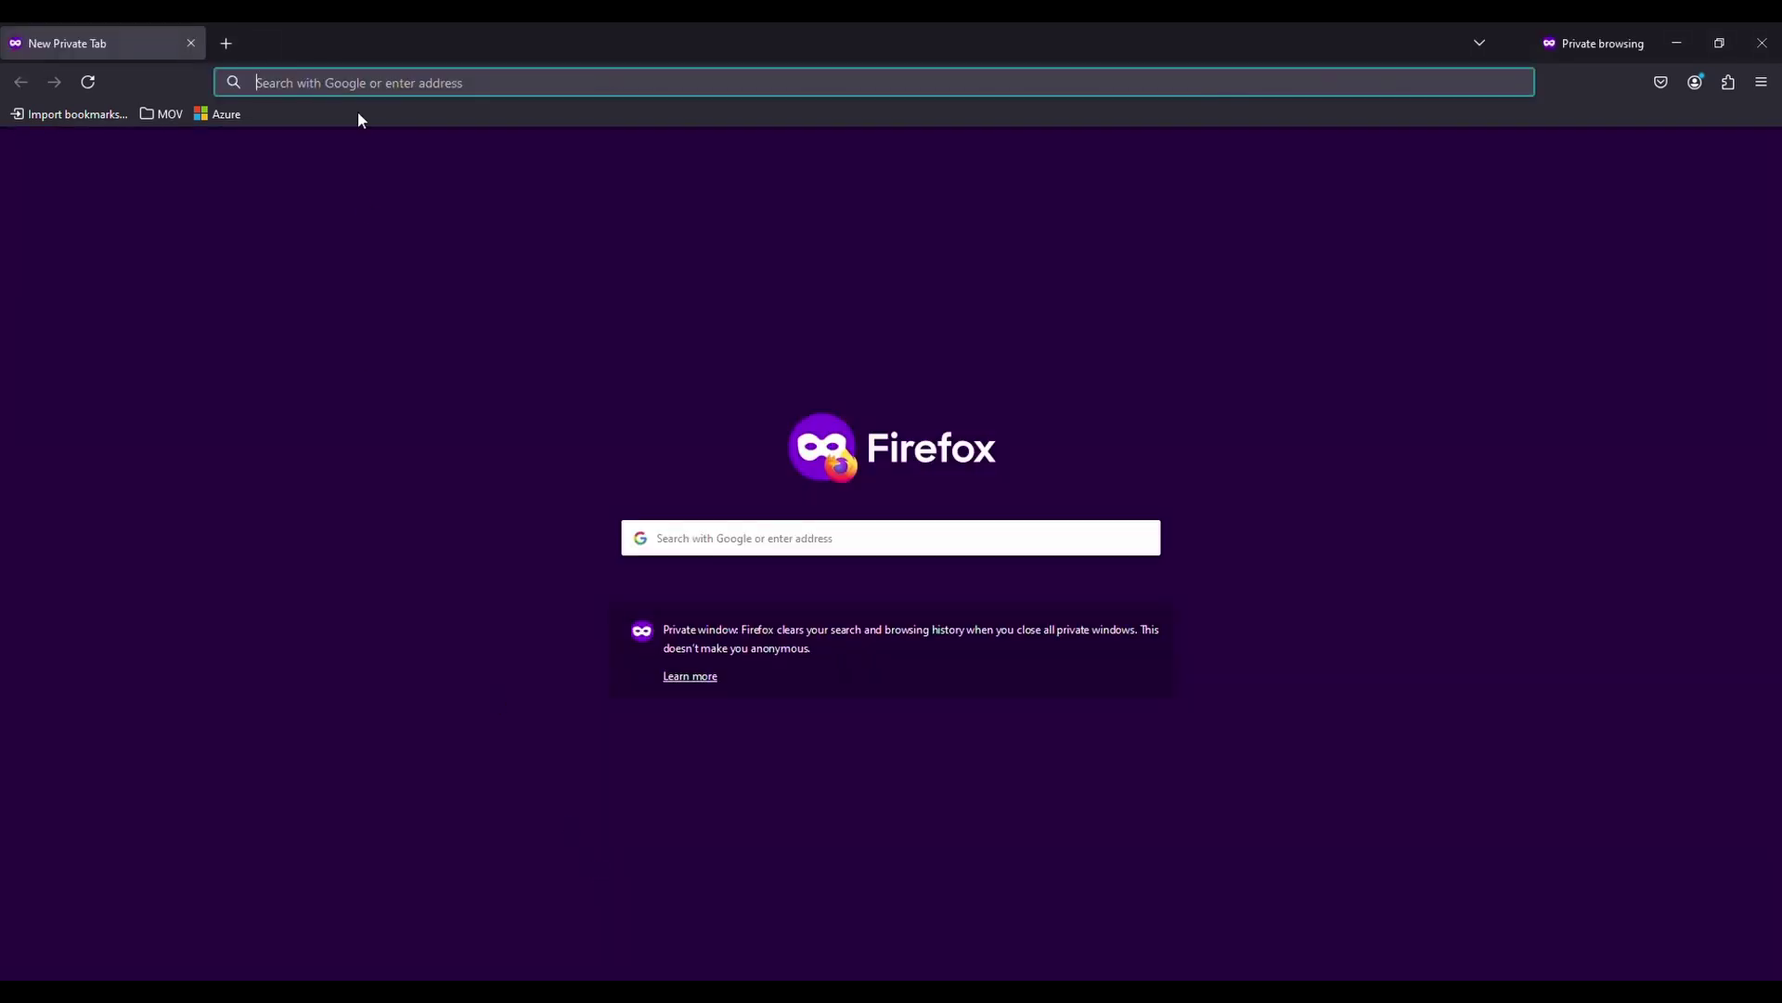
{"action": "left_click", "coordinate": [334, 82]}
{"action": "type", "text": "Azure create account"}
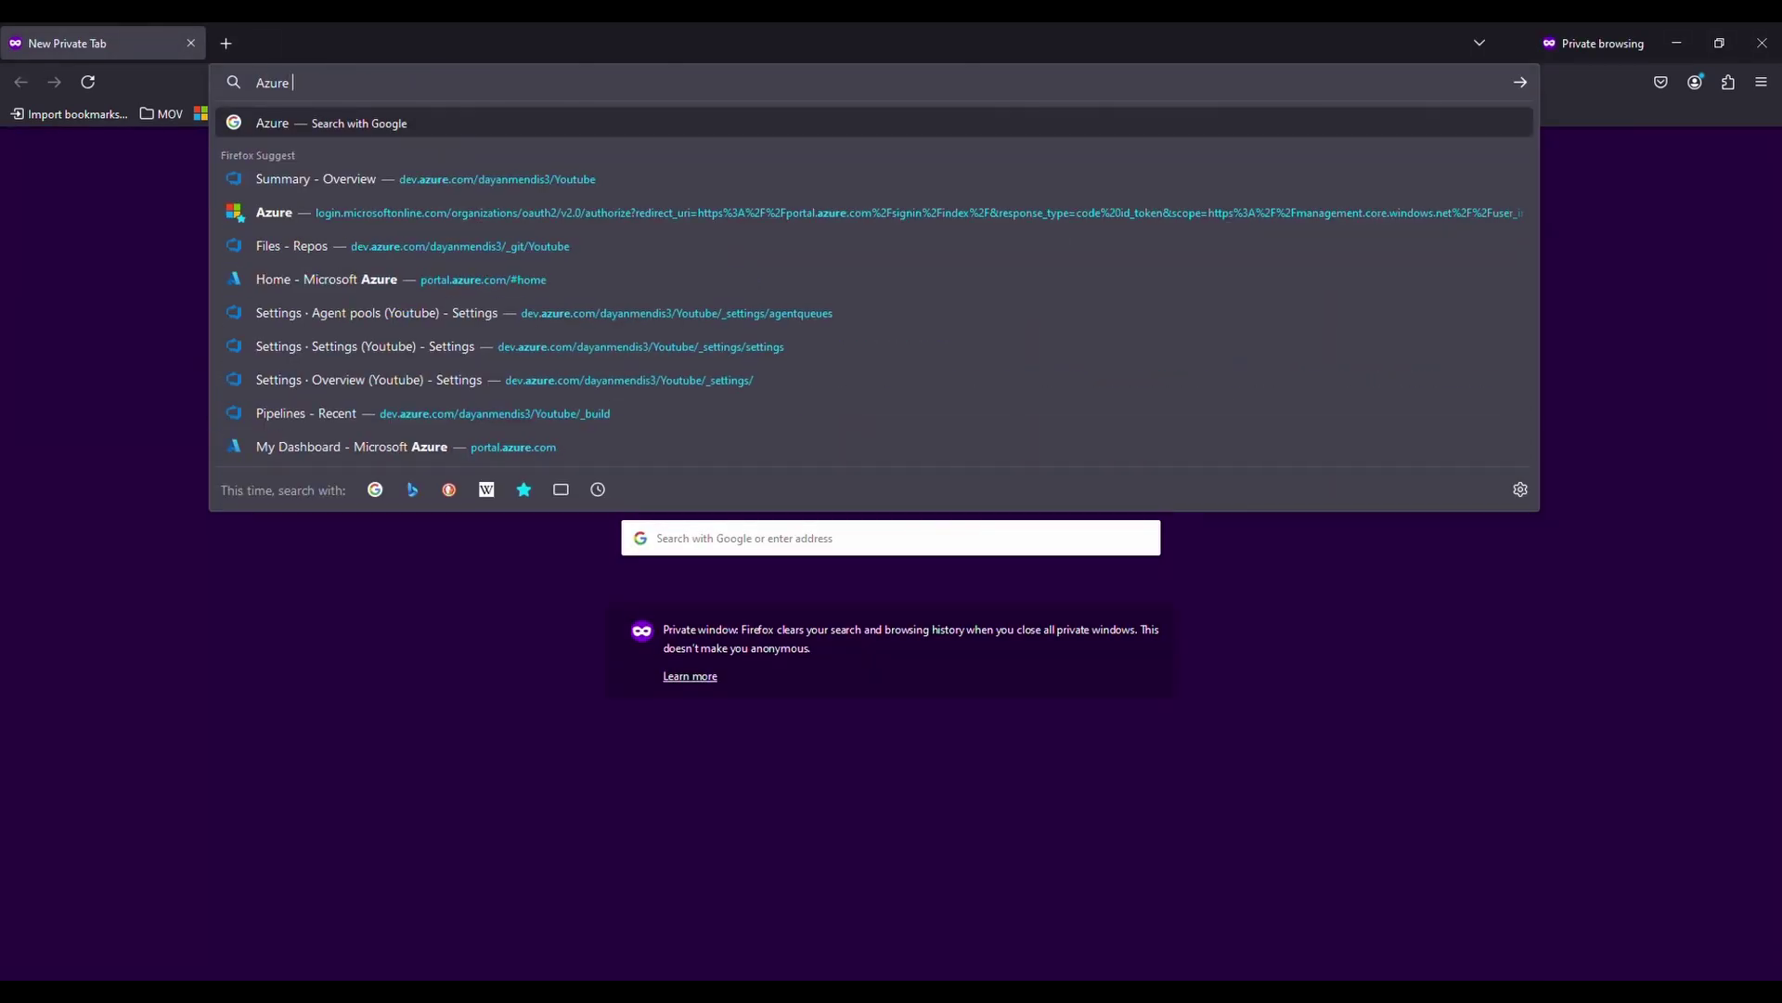
{"action": "key", "text": "Return"}
{"action": "left_click", "coordinate": [350, 308]}
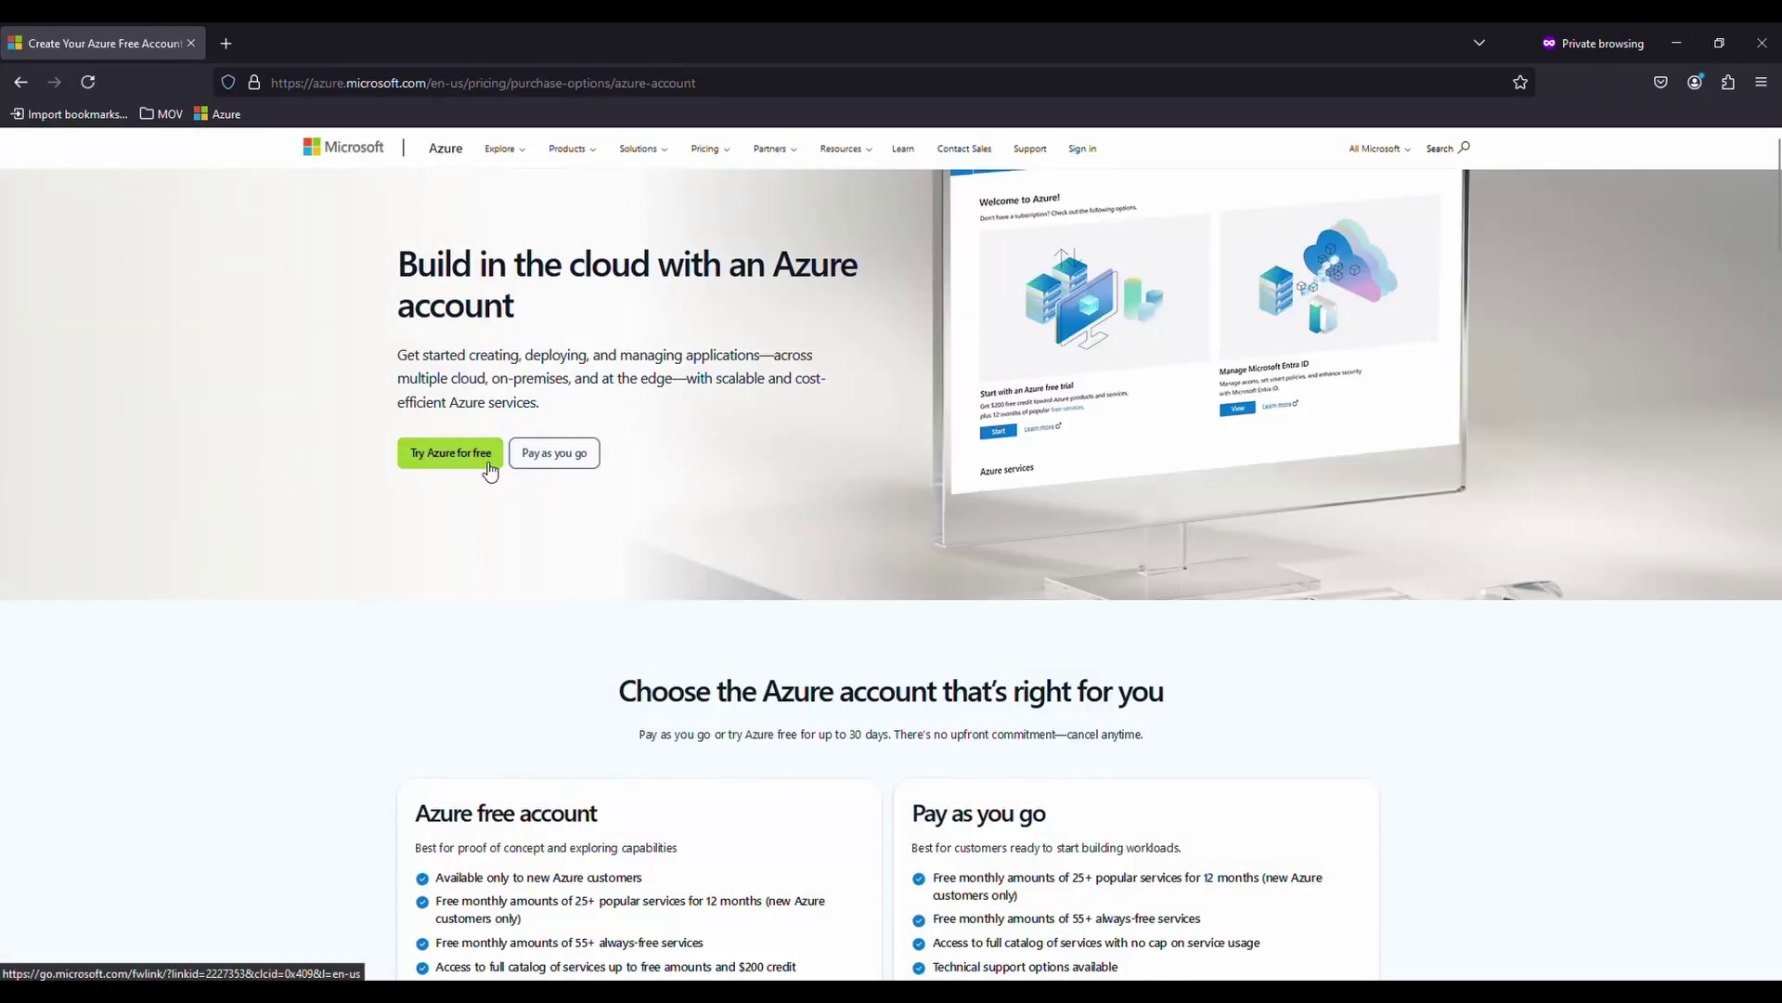
Compare the Azure free account and Pay as you go offers, and return to the Azure portal home page
{"action": "scroll", "coordinate": [490, 469], "scroll_direction": "down", "scroll_amount": 3}
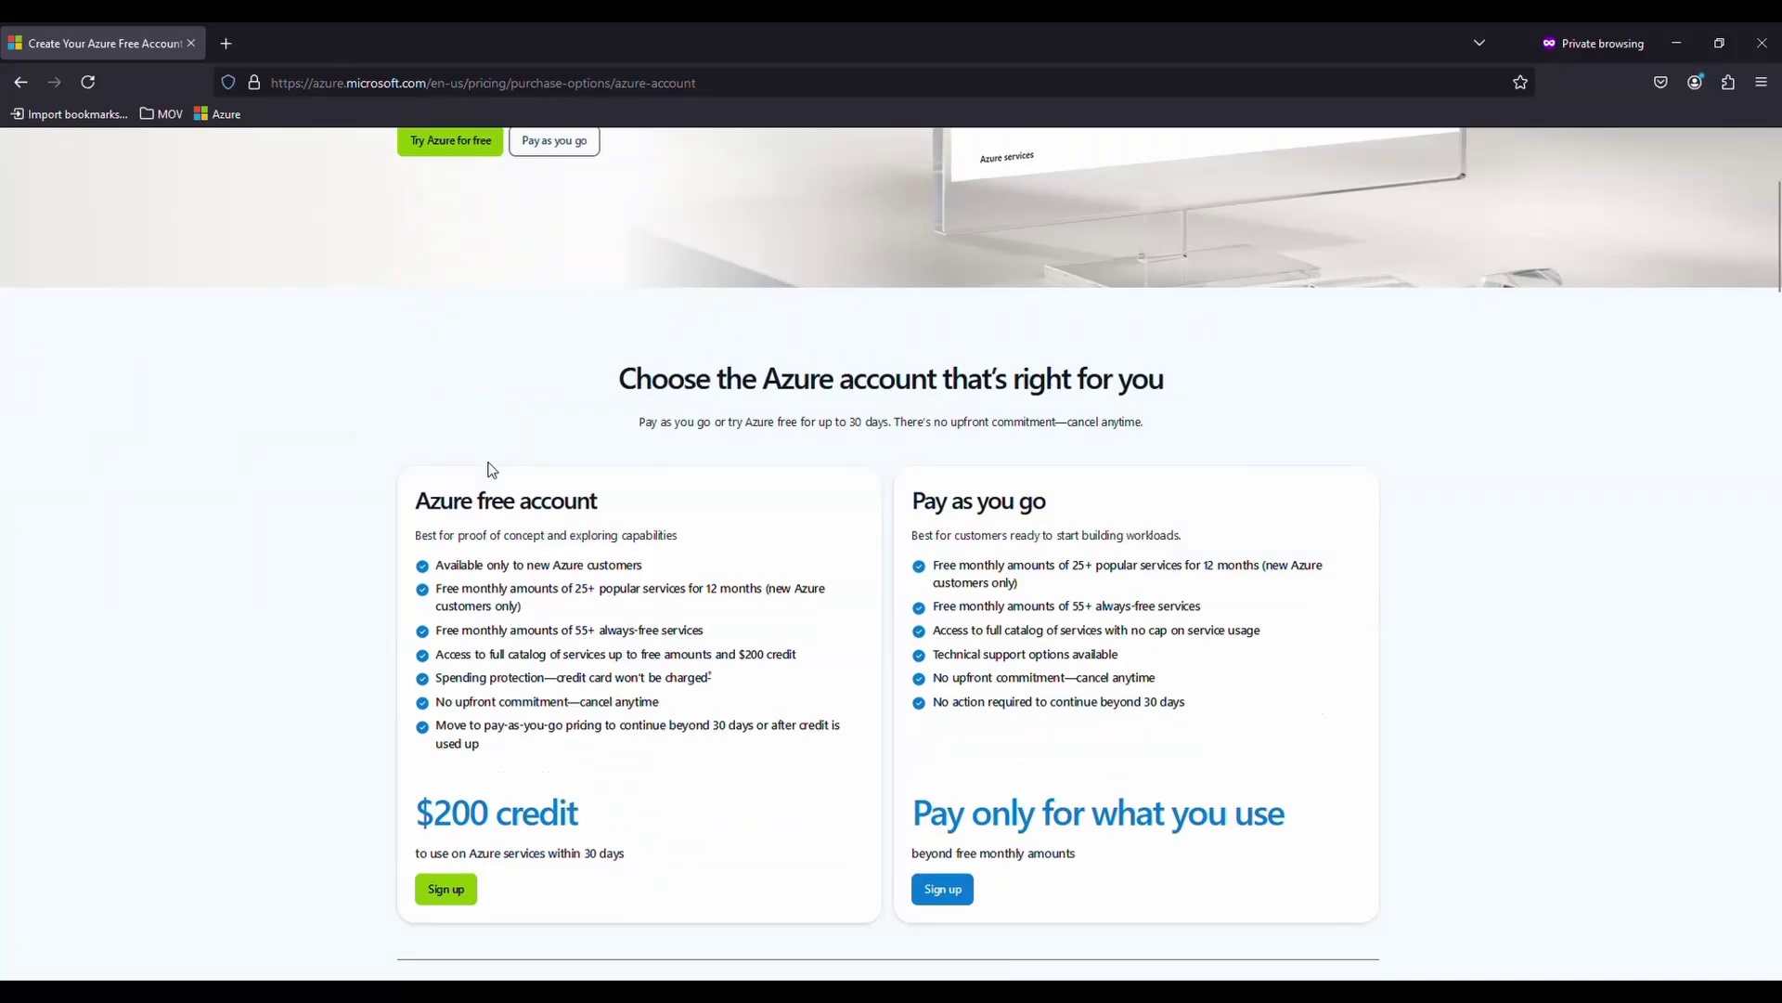
{"action": "scroll", "coordinate": [492, 469], "scroll_direction": "up", "scroll_amount": 1}
{"action": "scroll", "coordinate": [492, 469], "scroll_direction": "down", "scroll_amount": 2}
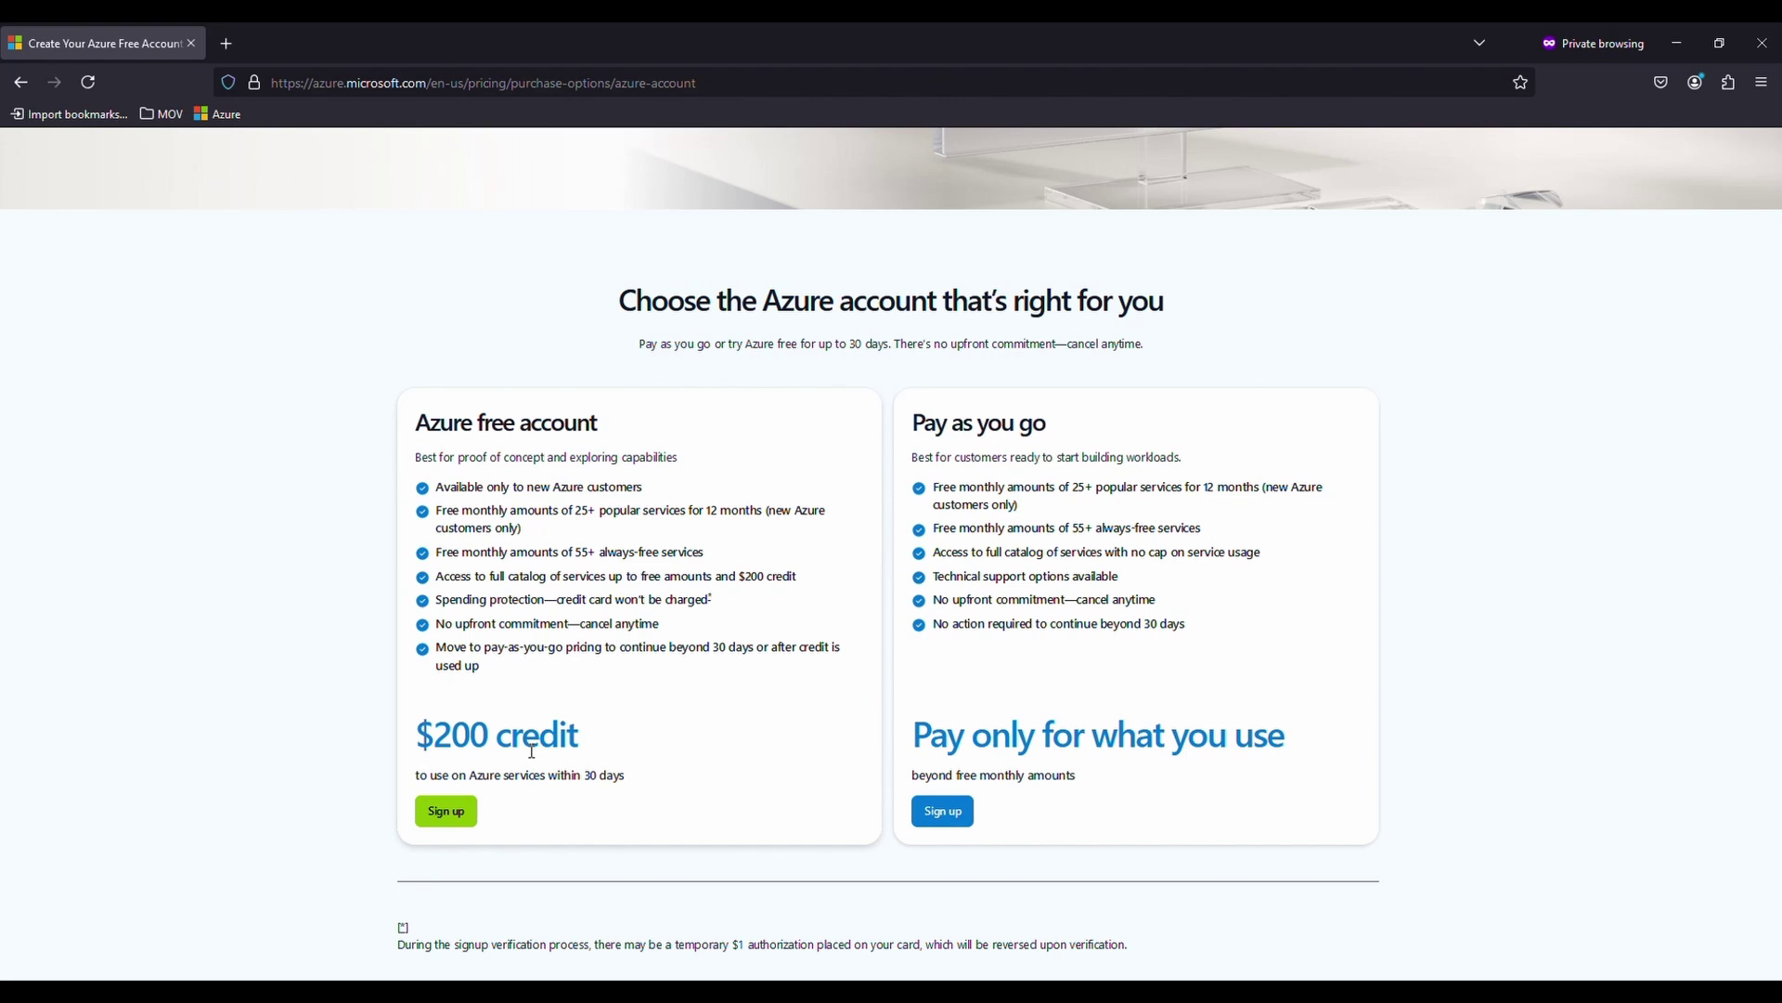
{"action": "scroll", "coordinate": [532, 750], "scroll_direction": "up", "scroll_amount": 1}
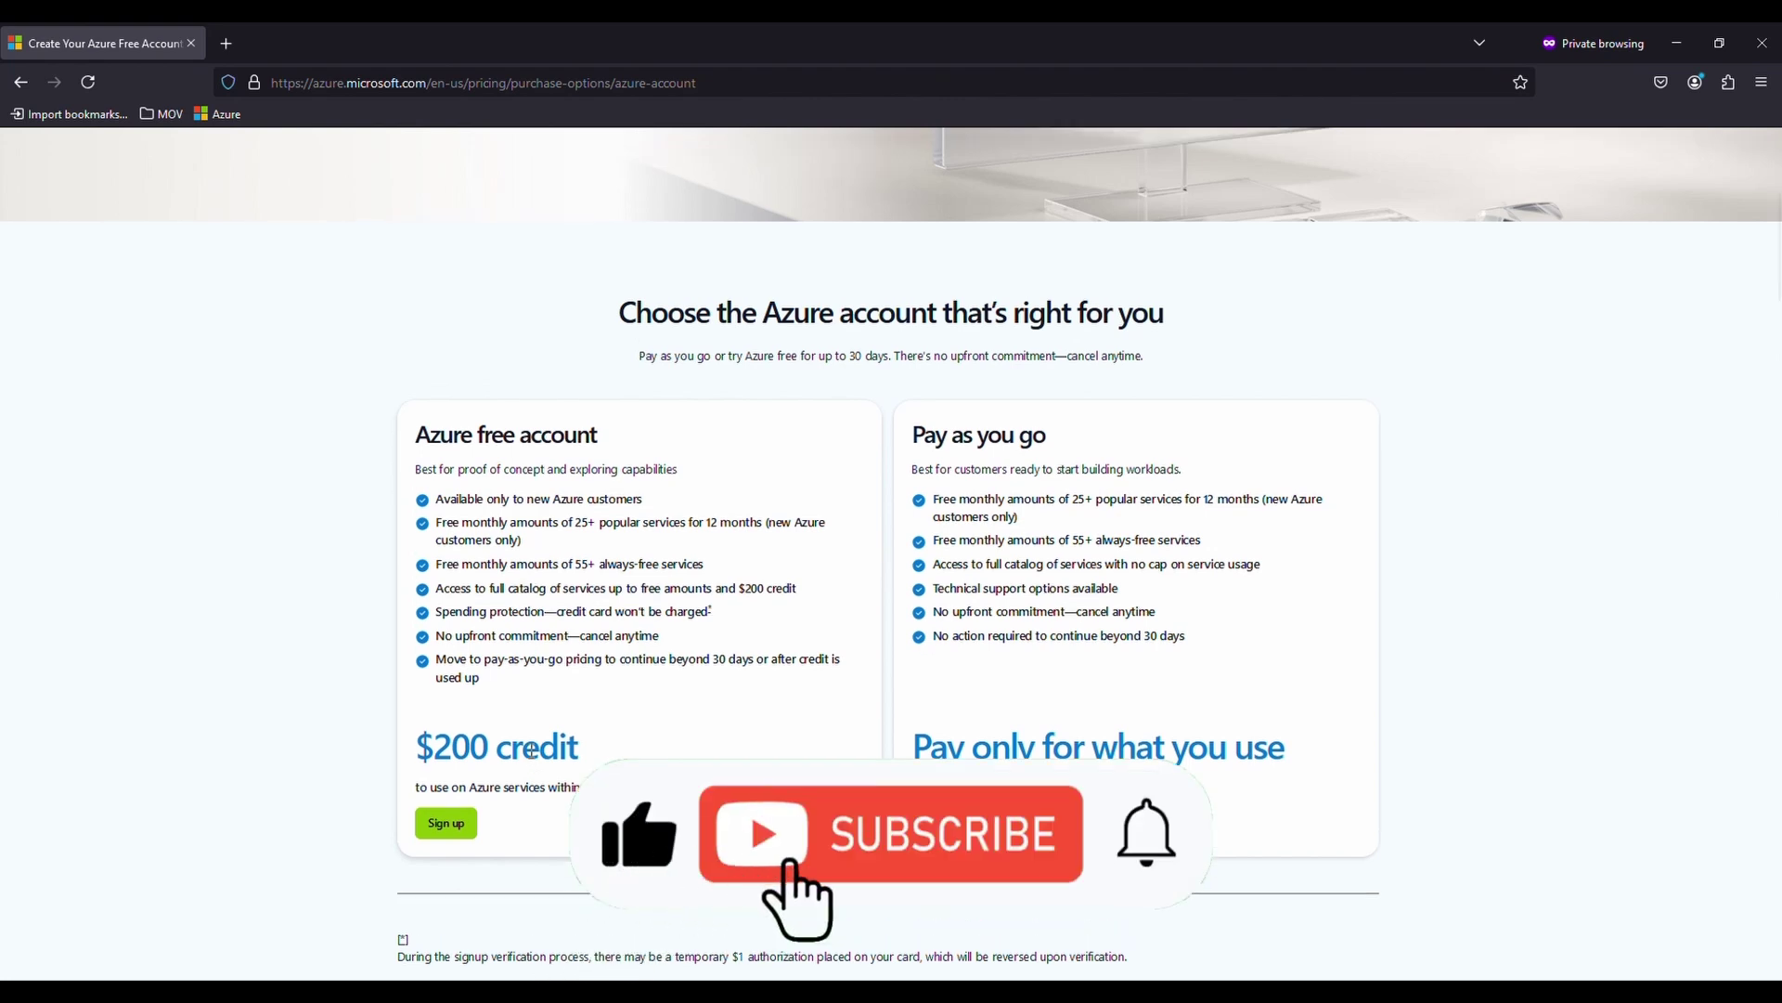
{"action": "scroll", "coordinate": [533, 754], "scroll_direction": "up", "scroll_amount": 3}
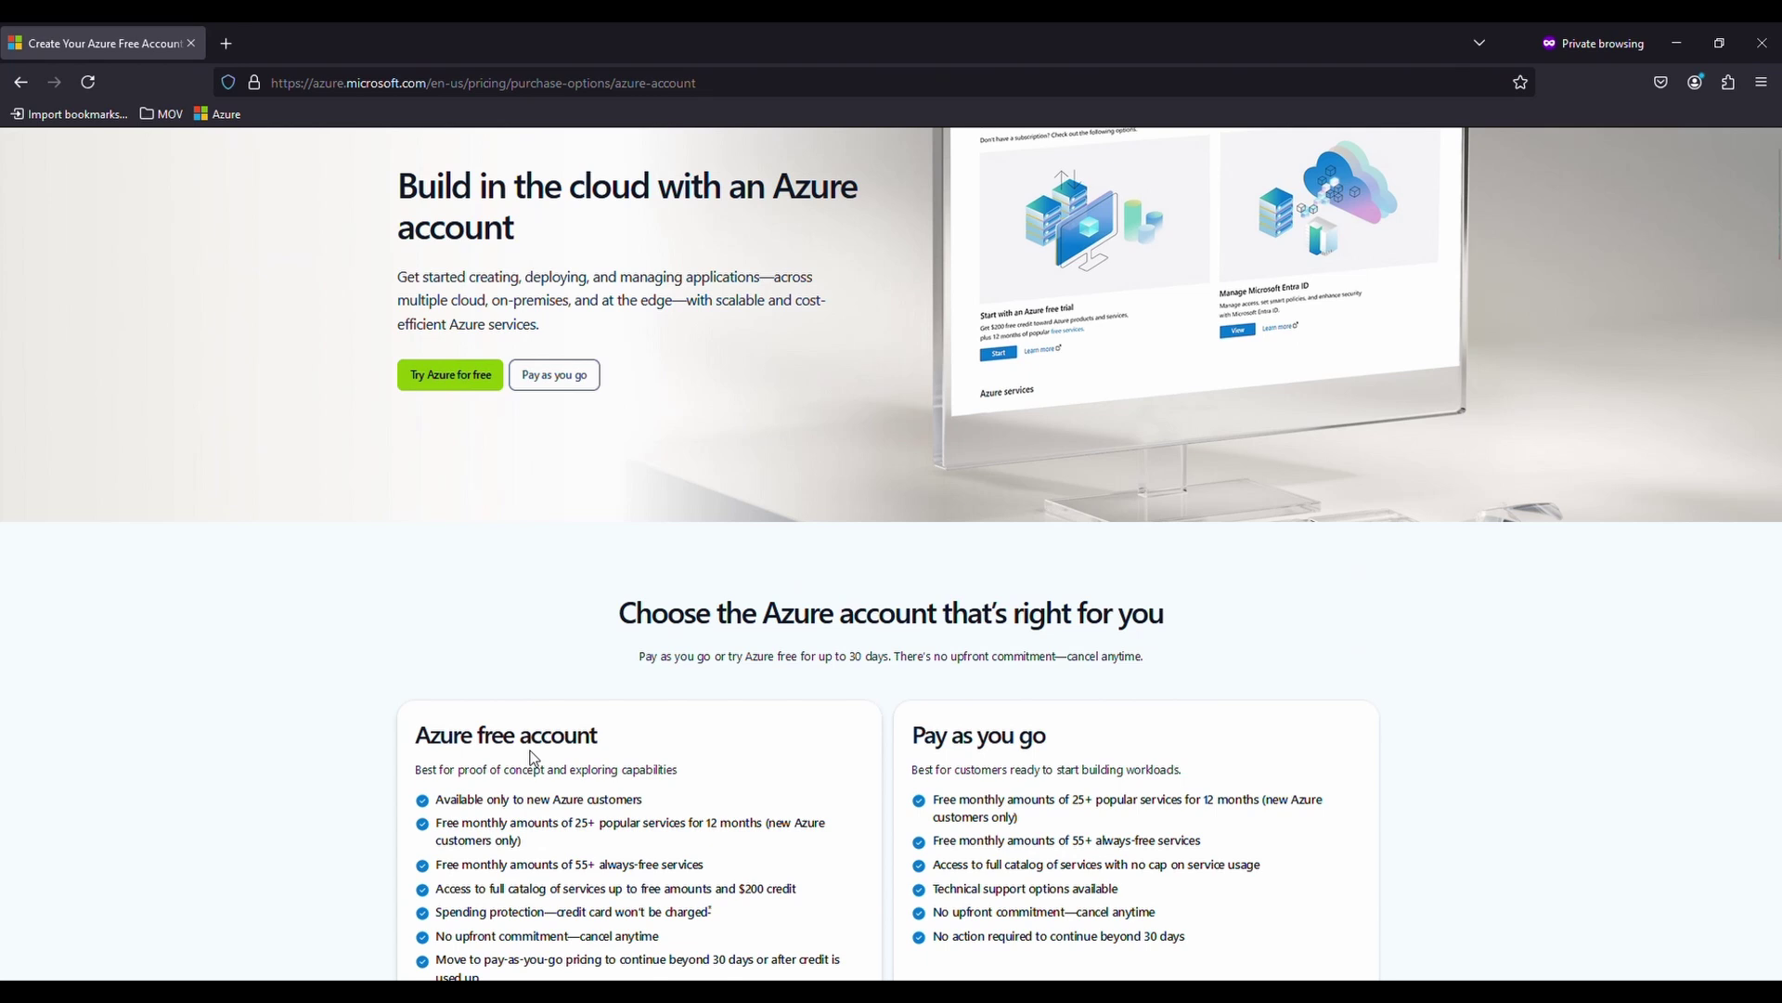
{"action": "scroll", "coordinate": [533, 757], "scroll_direction": "up", "scroll_amount": 1}
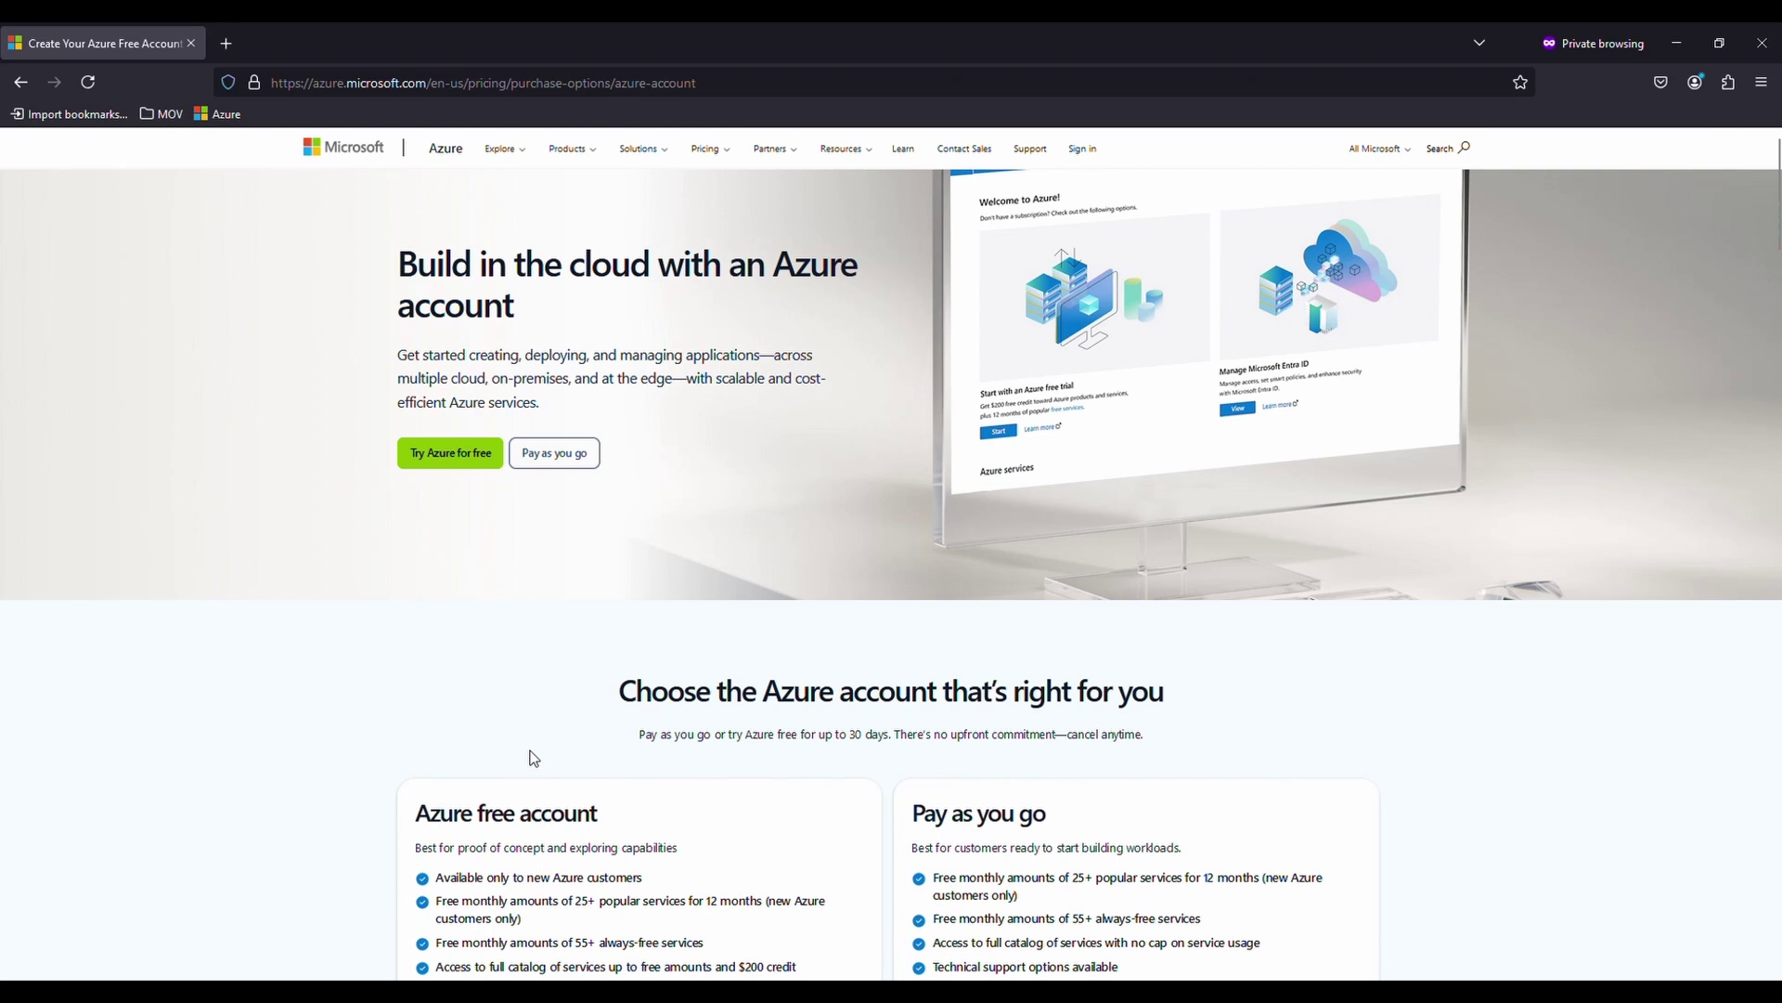
{"action": "scroll", "coordinate": [534, 758], "scroll_direction": "down", "scroll_amount": 3}
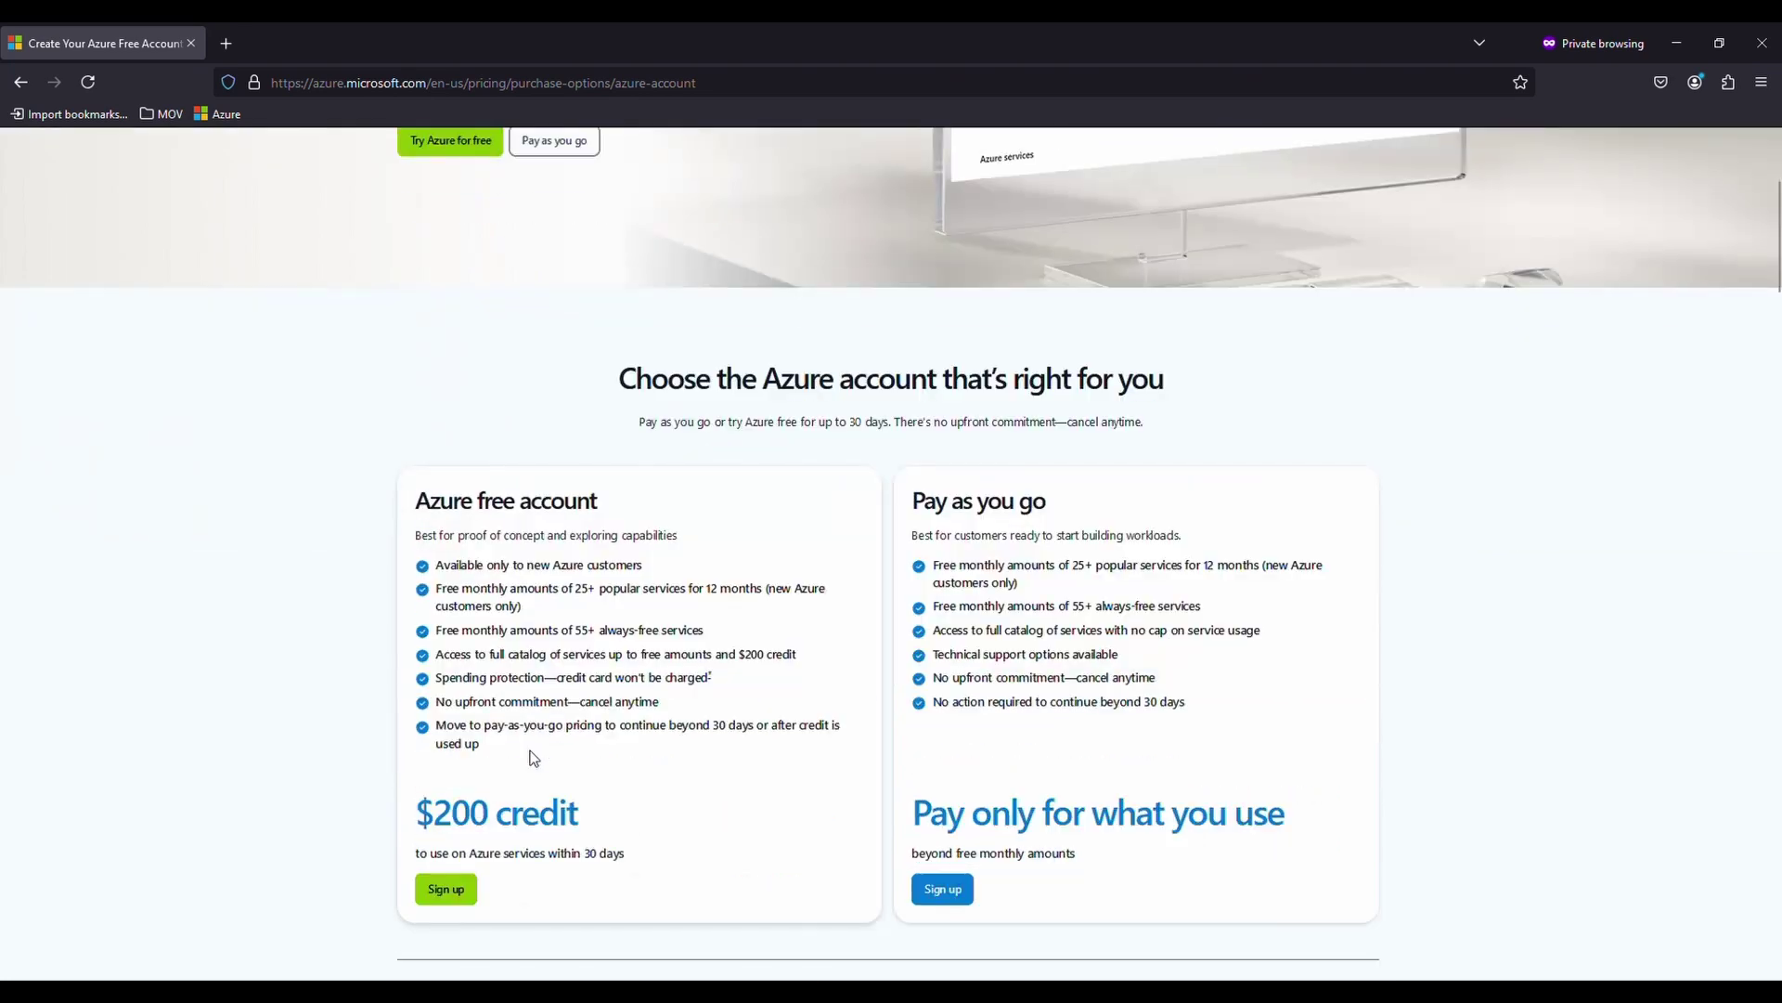
{"action": "scroll", "coordinate": [534, 758], "scroll_direction": "up", "scroll_amount": 3}
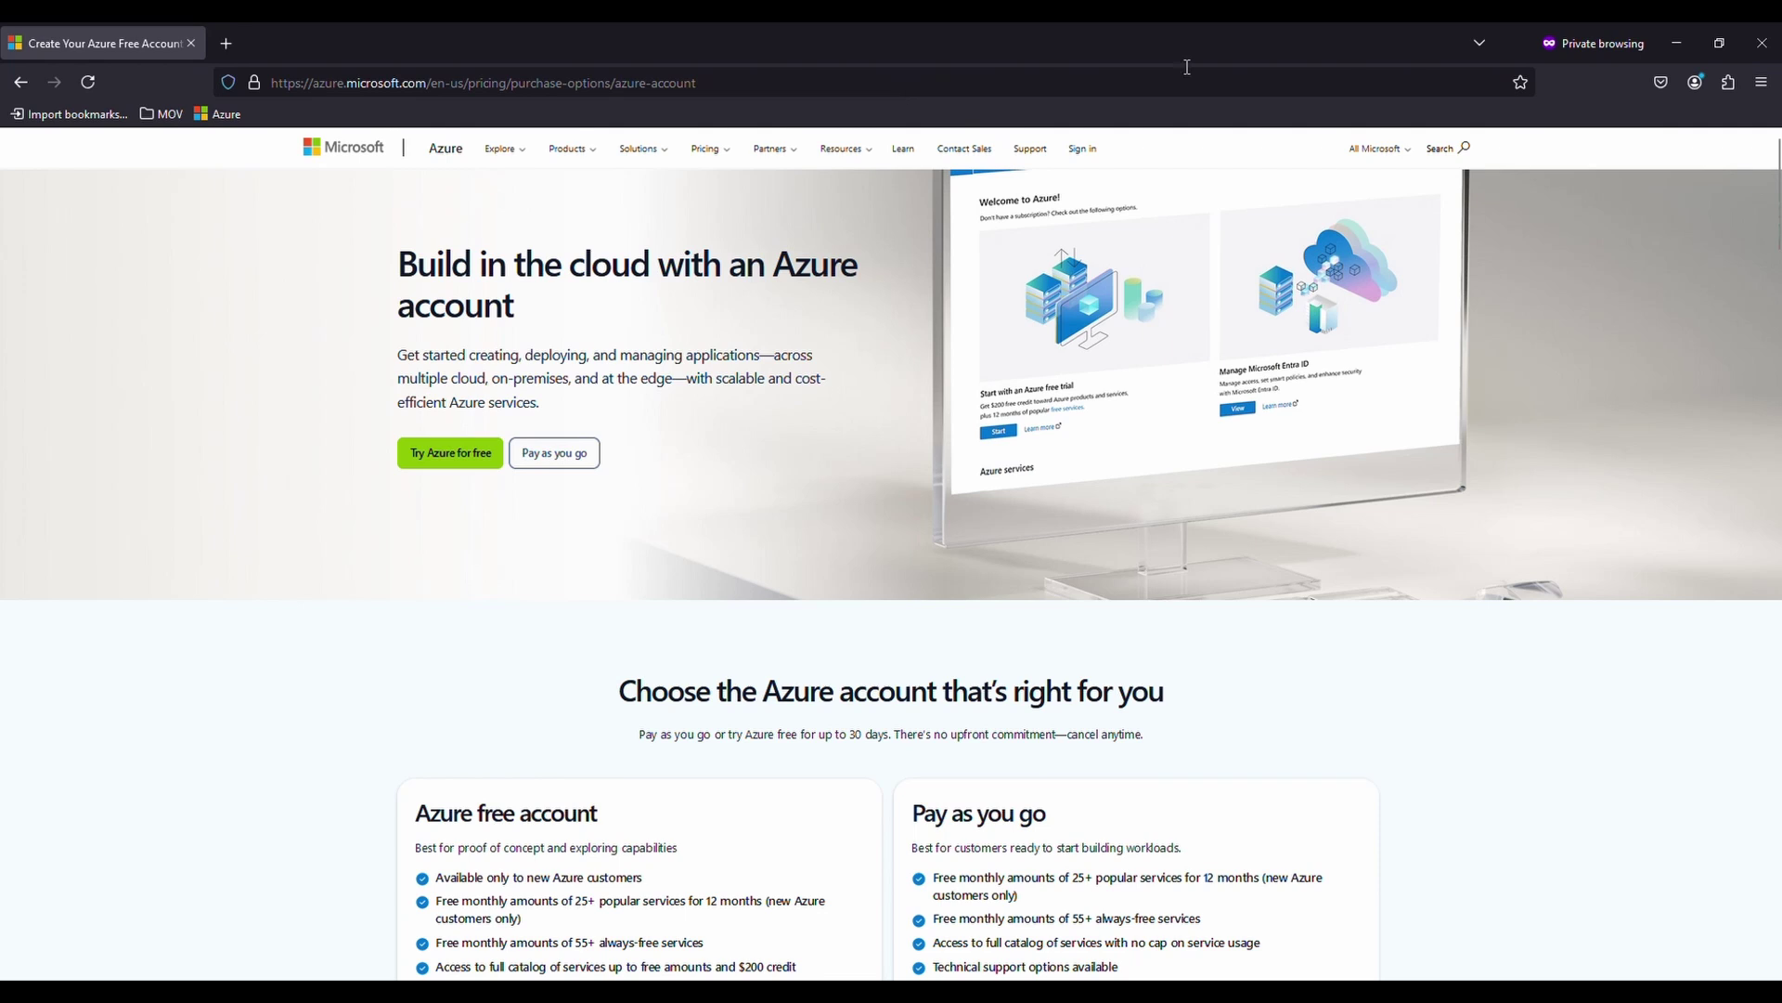
{"action": "left_click", "coordinate": [1690, 42]}
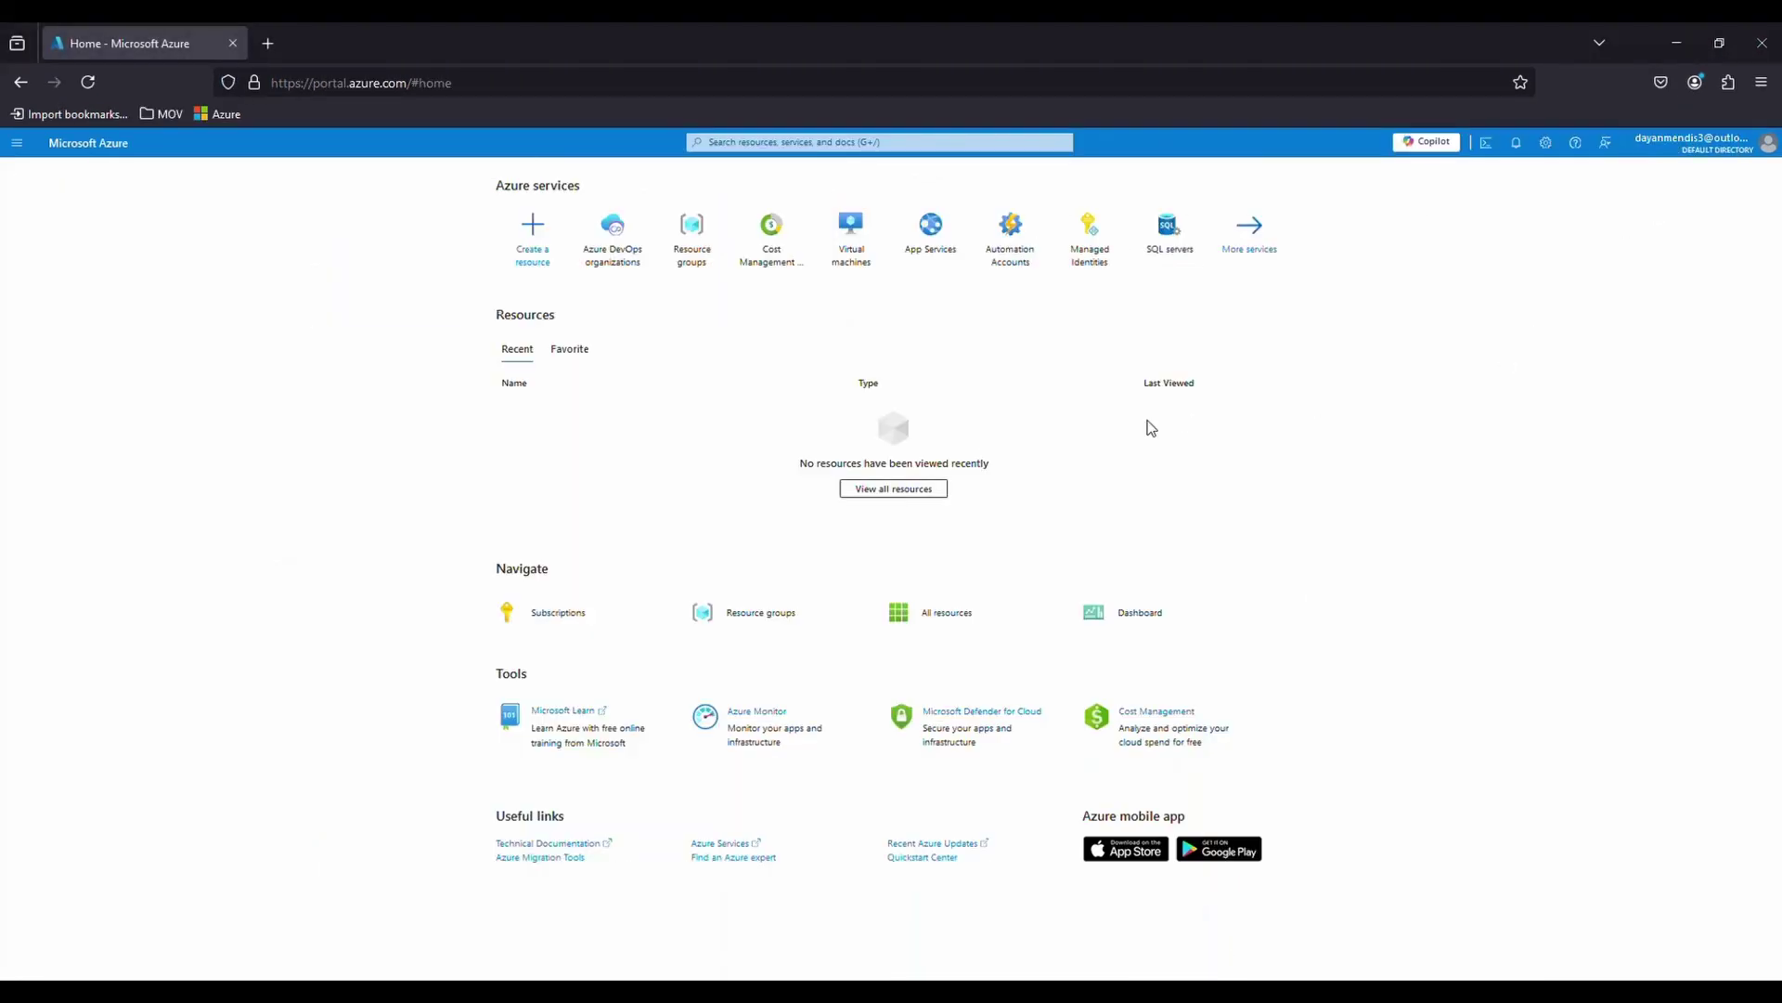
Find Azure DevOps organizations by searching the portal for "Azure devops" and open the My Azure DevOps Organizations page
{"action": "left_click", "coordinate": [754, 144]}
{"action": "type", "text": "Az"}
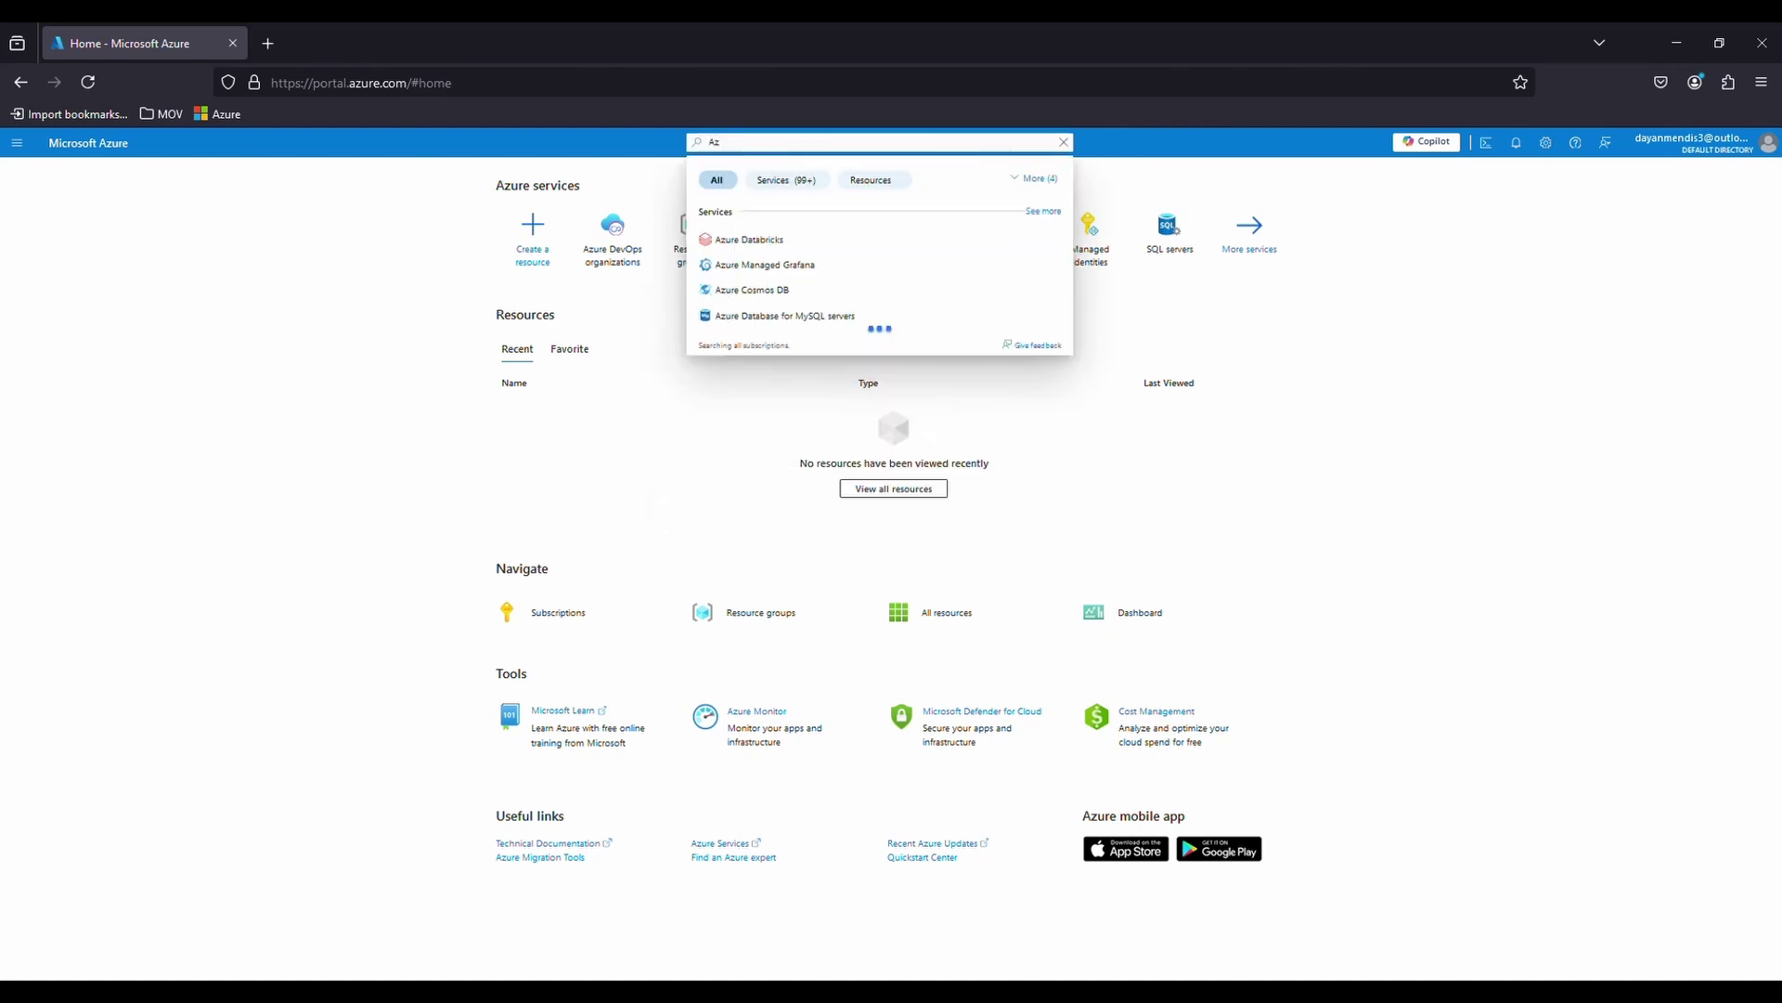
{"action": "type", "text": "ure devops"}
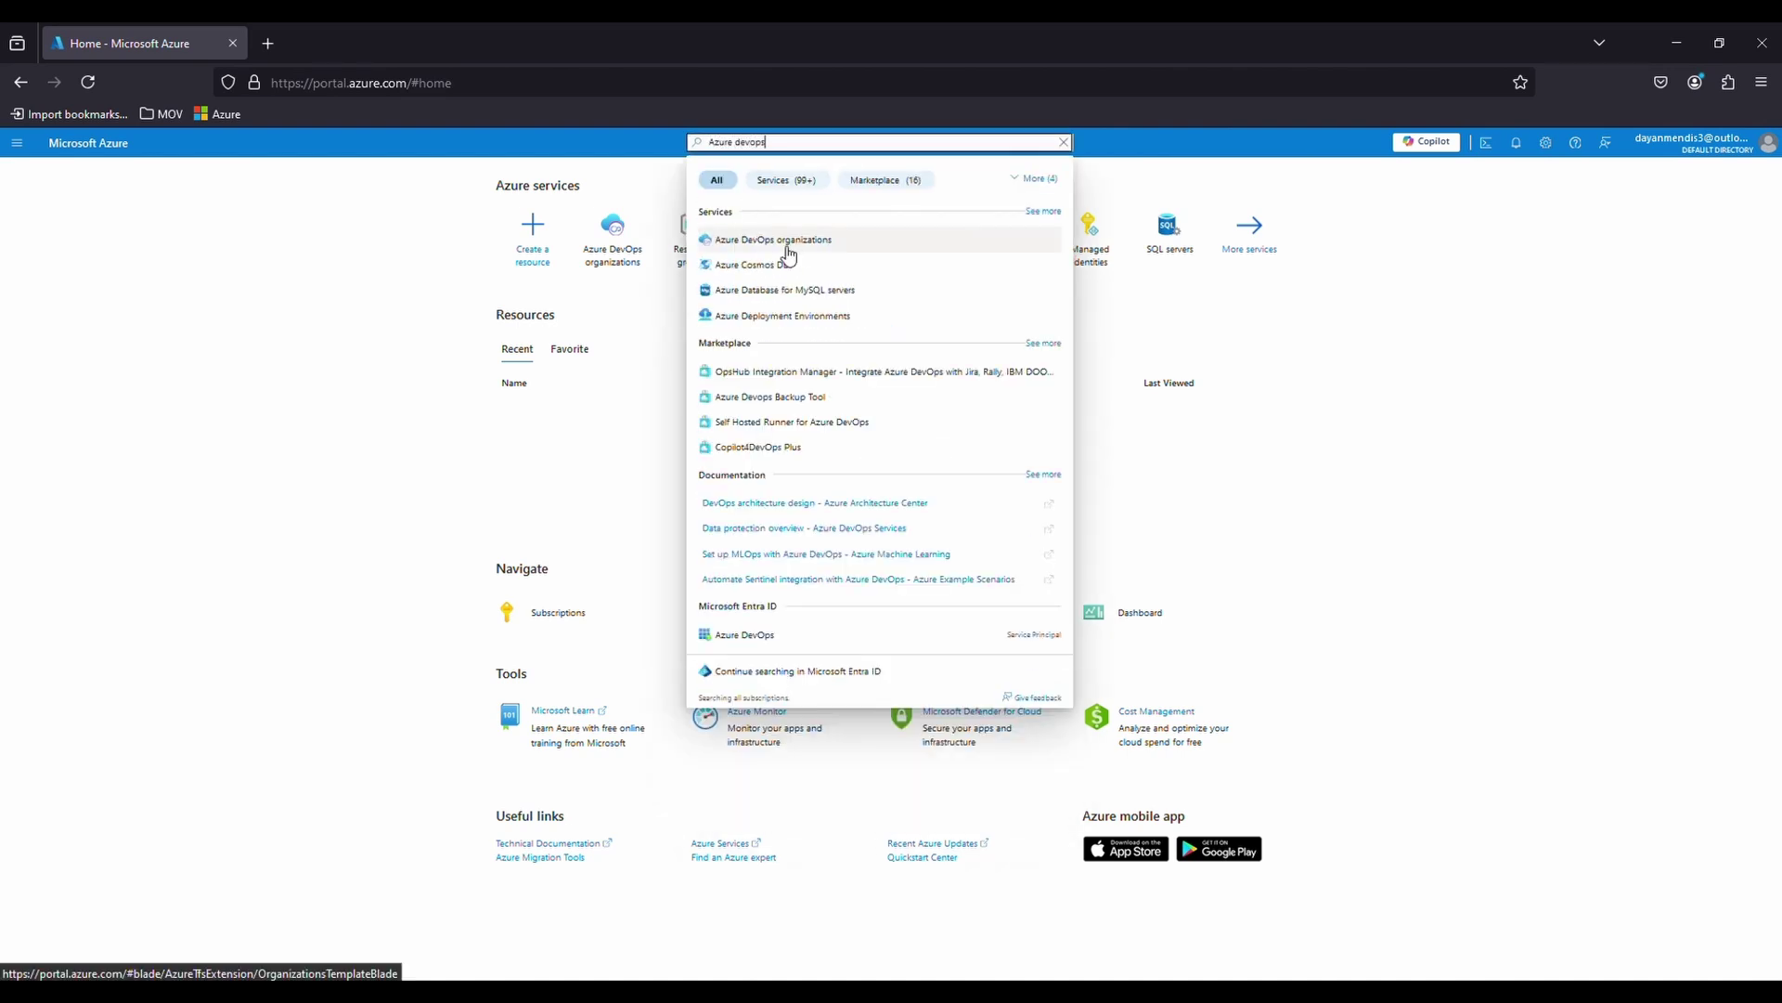
{"action": "left_click", "coordinate": [789, 247]}
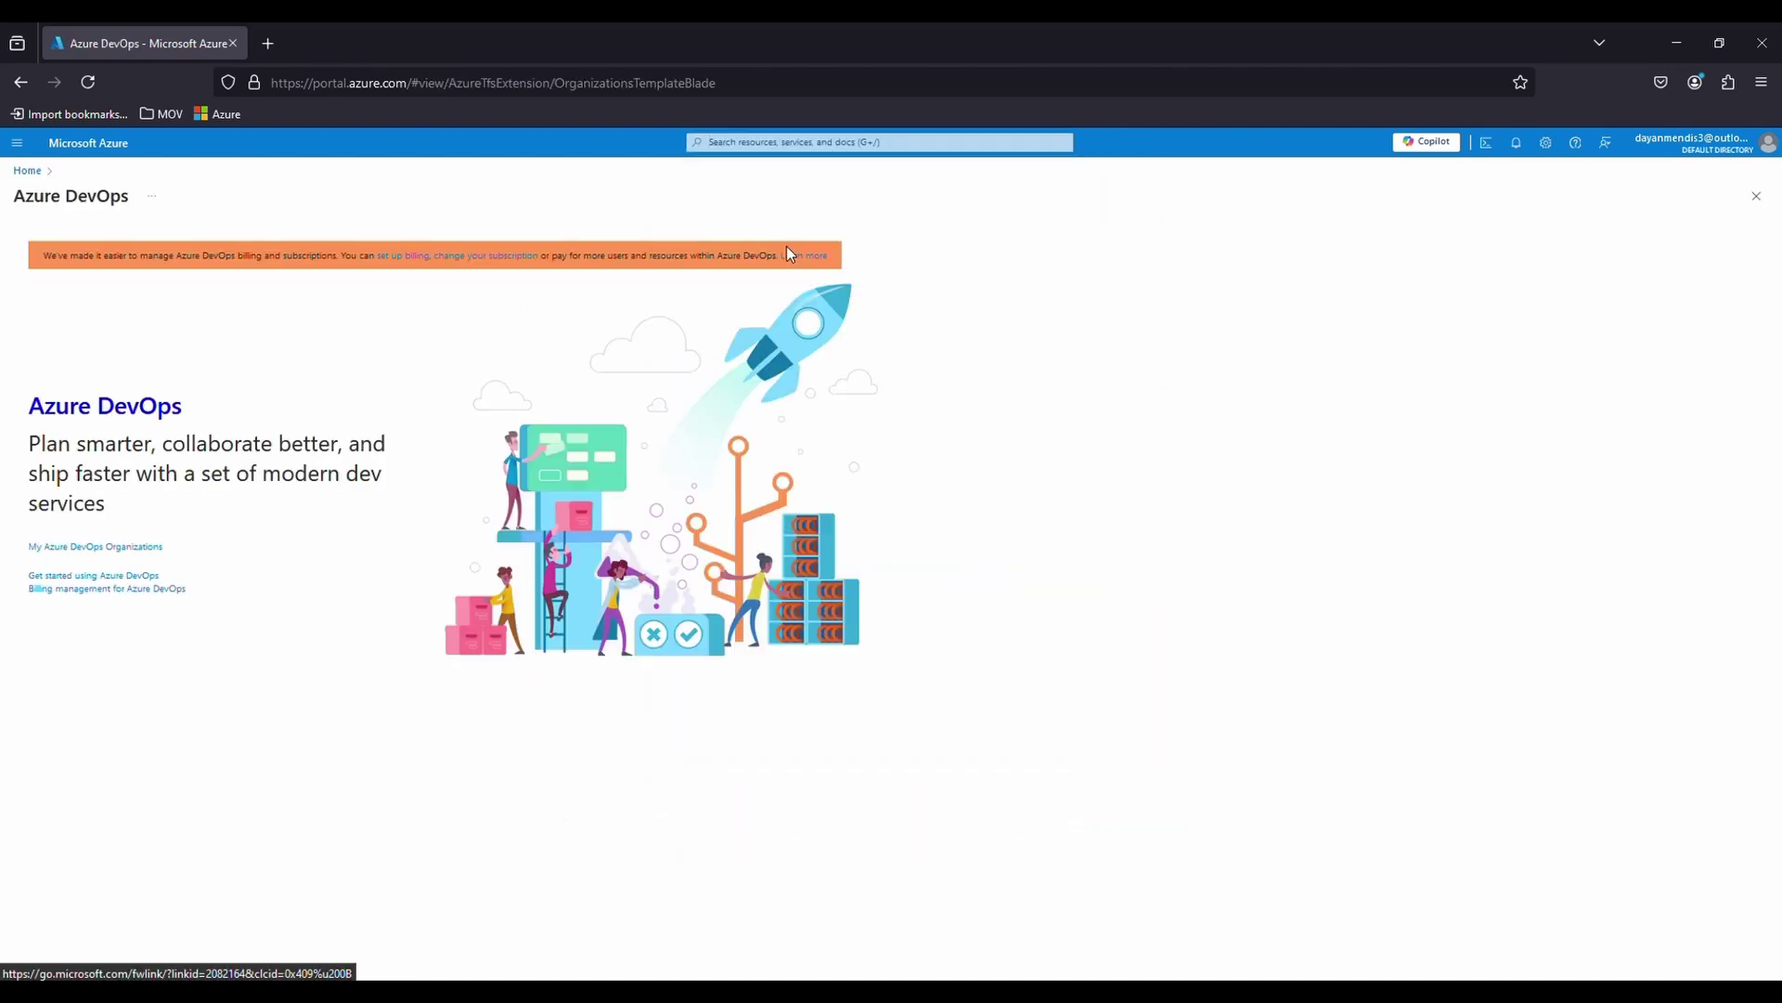
{"action": "left_click", "coordinate": [64, 555]}
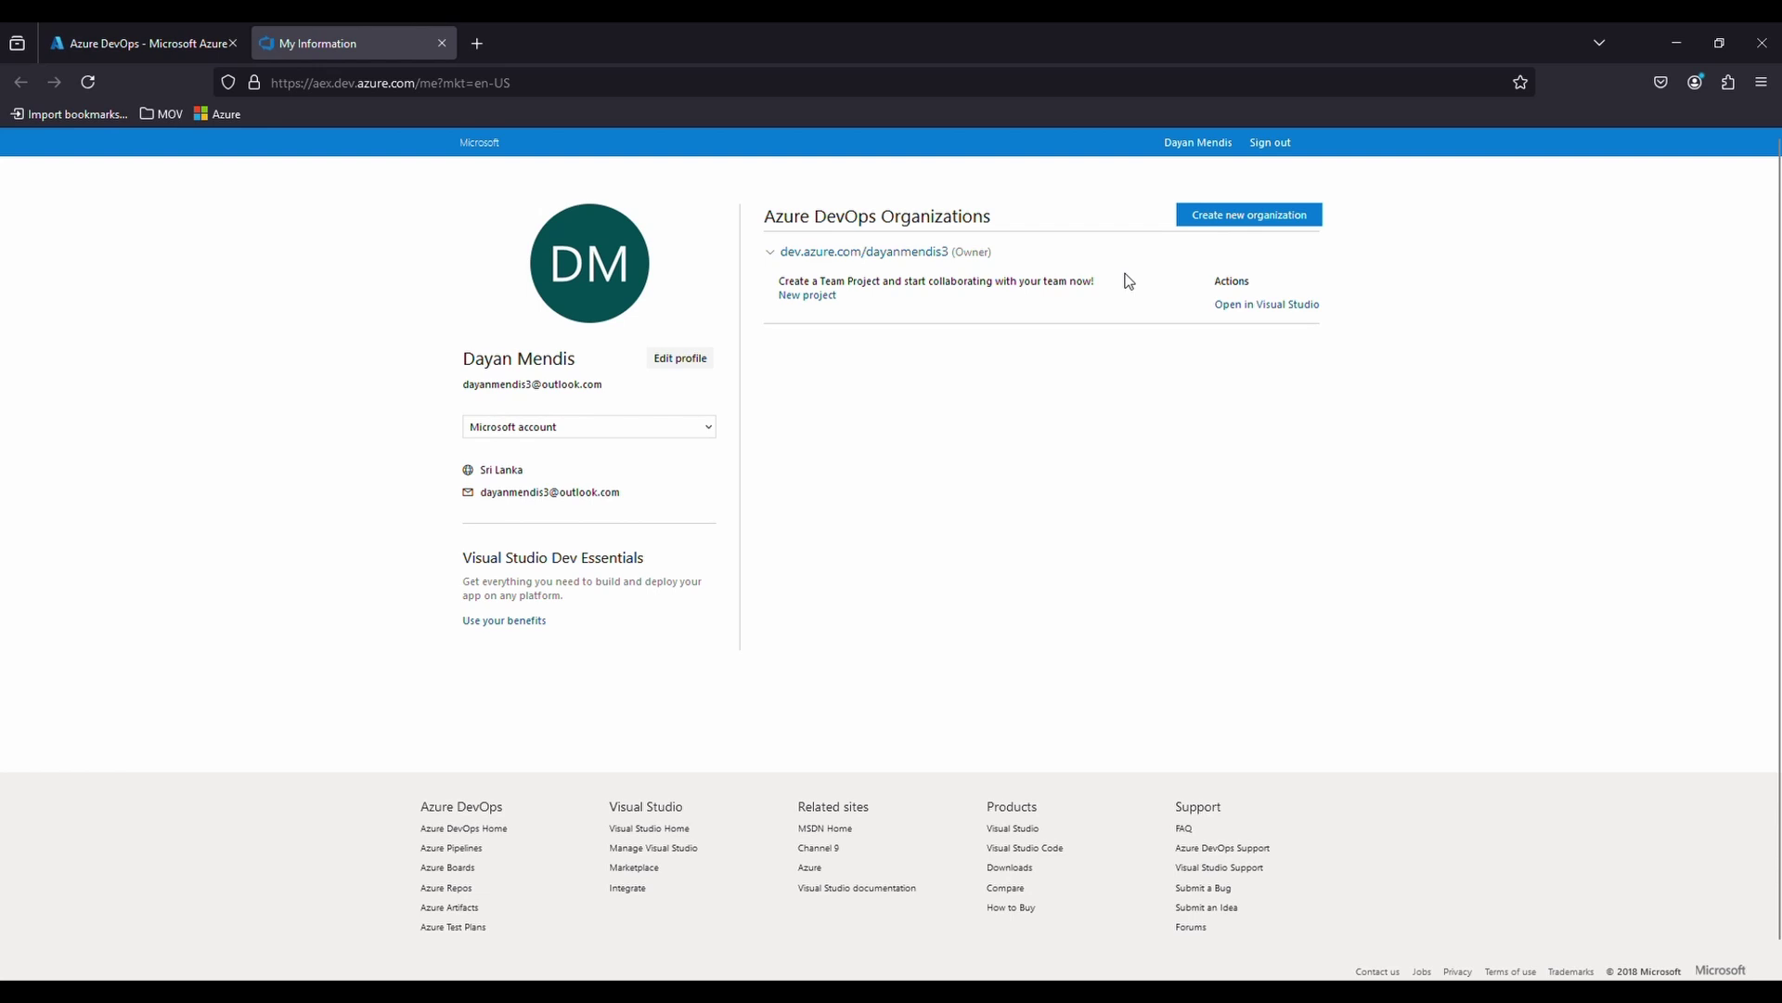
{"action": "left_click", "coordinate": [1244, 223]}
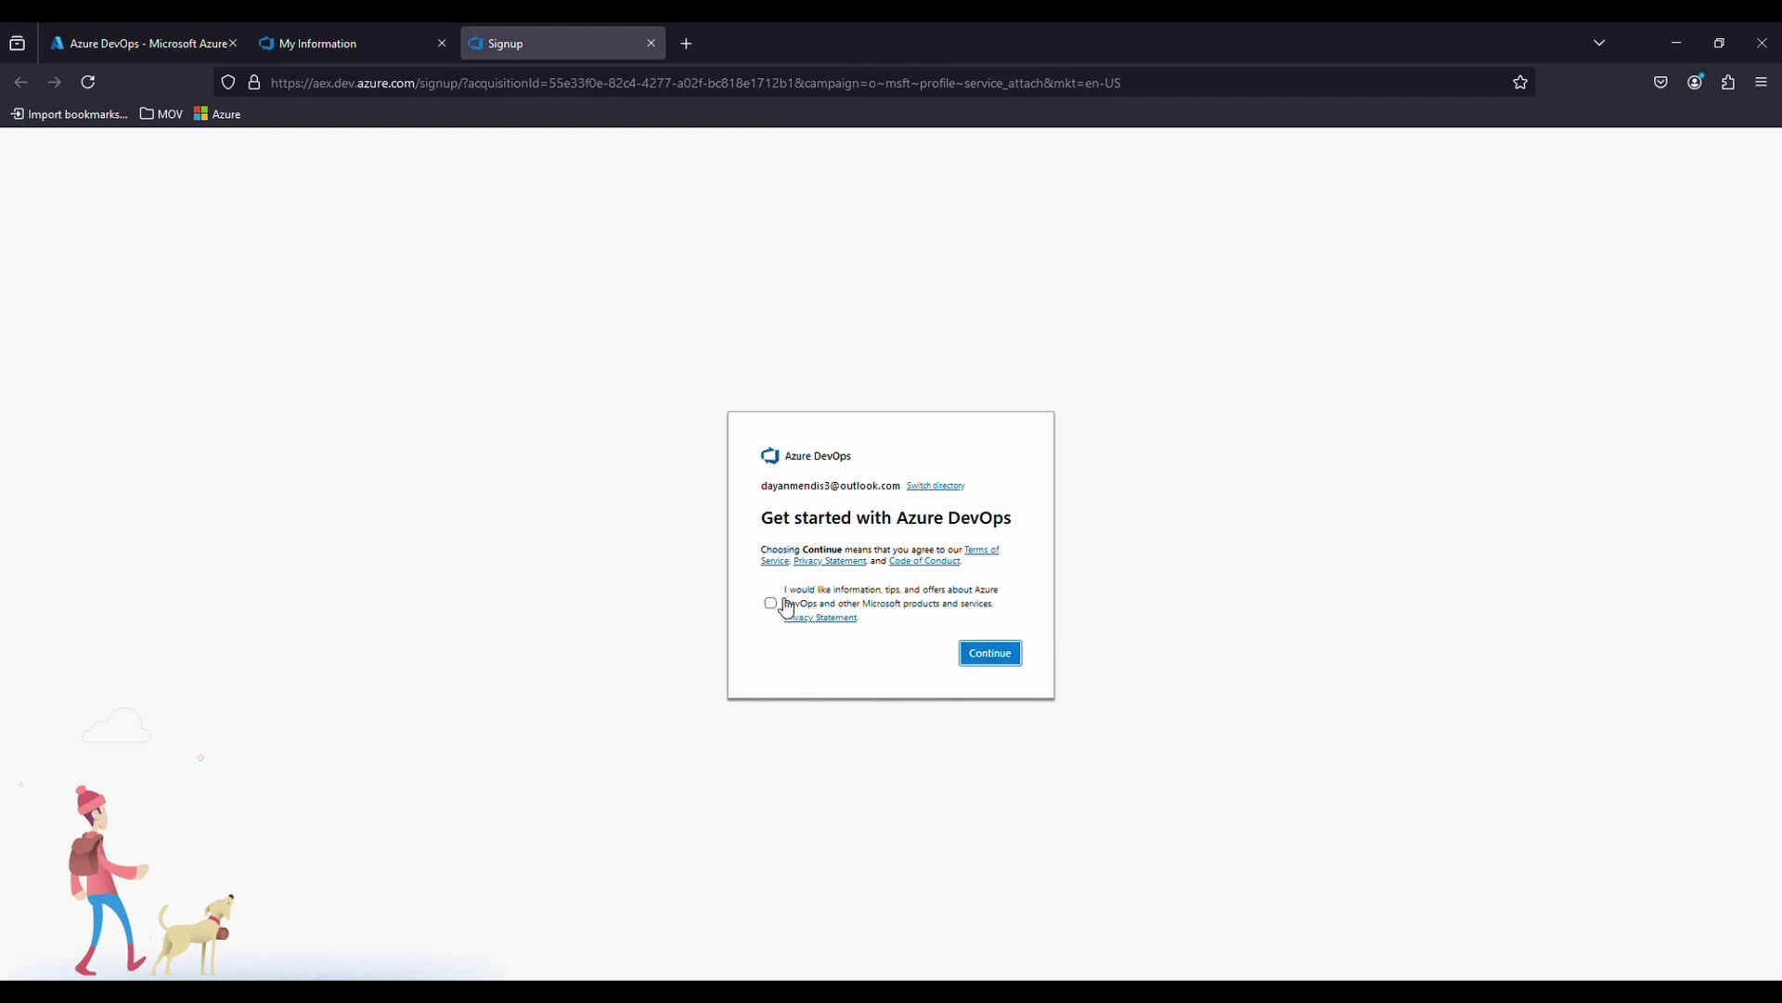
{"action": "left_click", "coordinate": [772, 609]}
{"action": "left_click", "coordinate": [990, 659]}
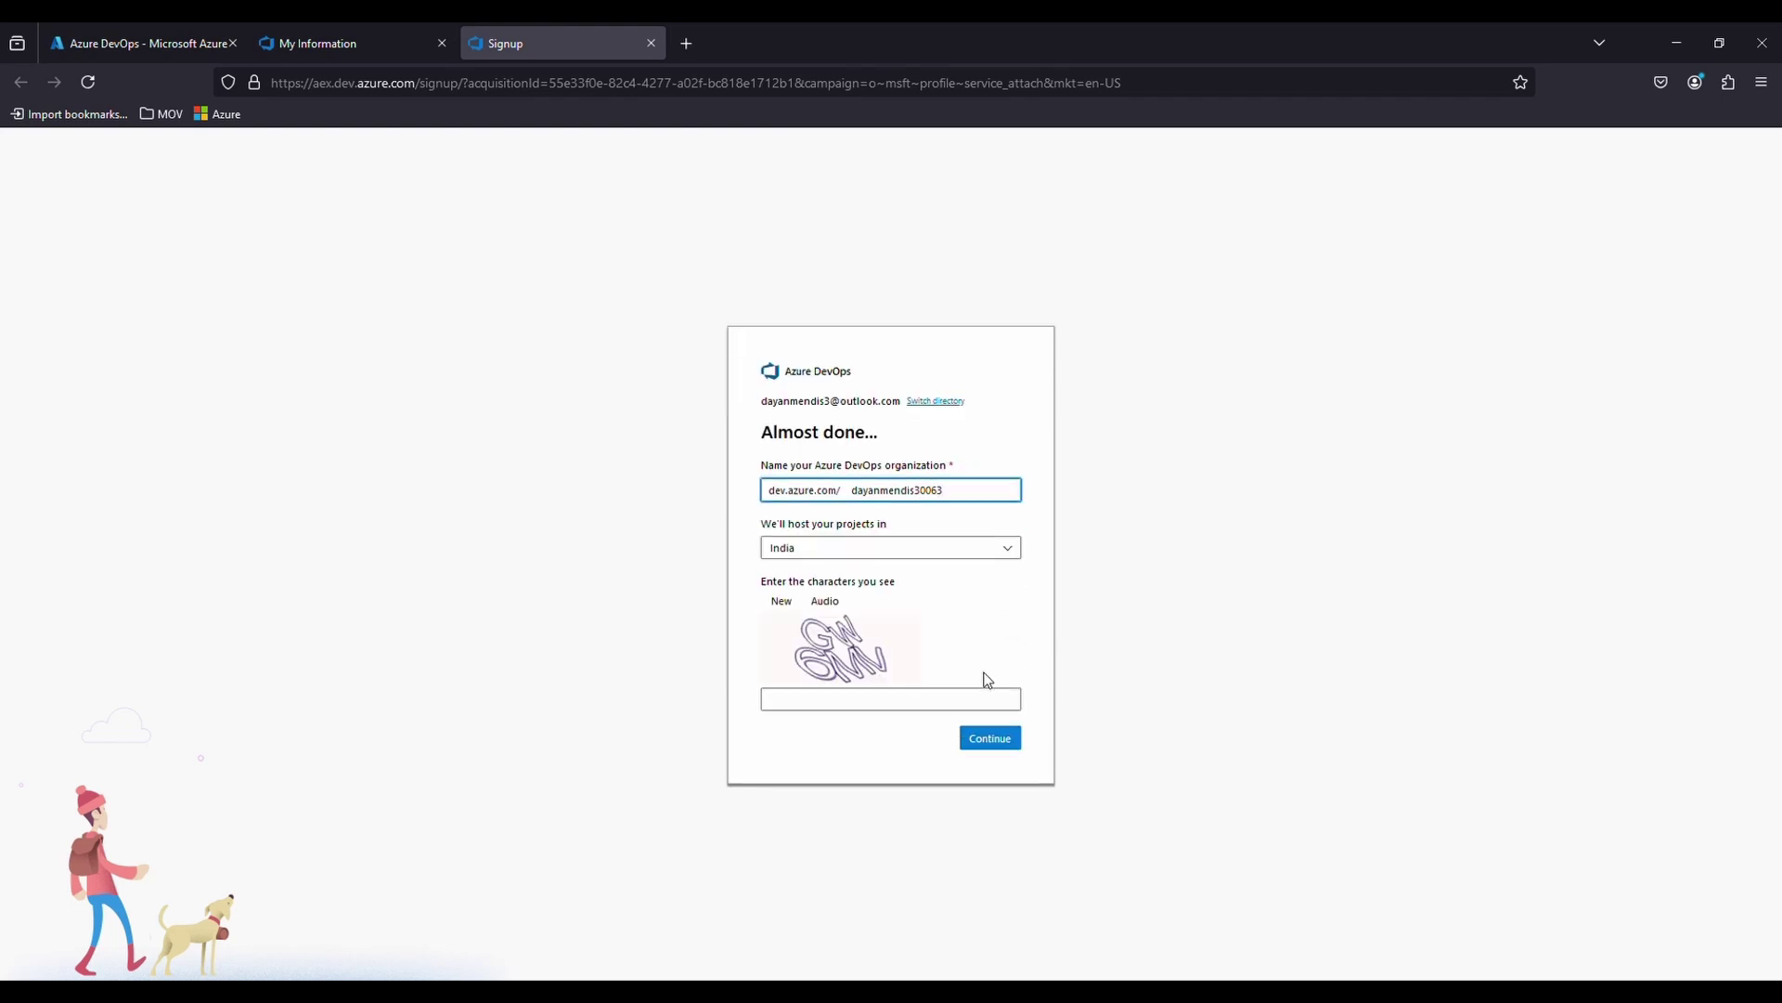
{"action": "middle_click", "coordinate": [592, 37]}
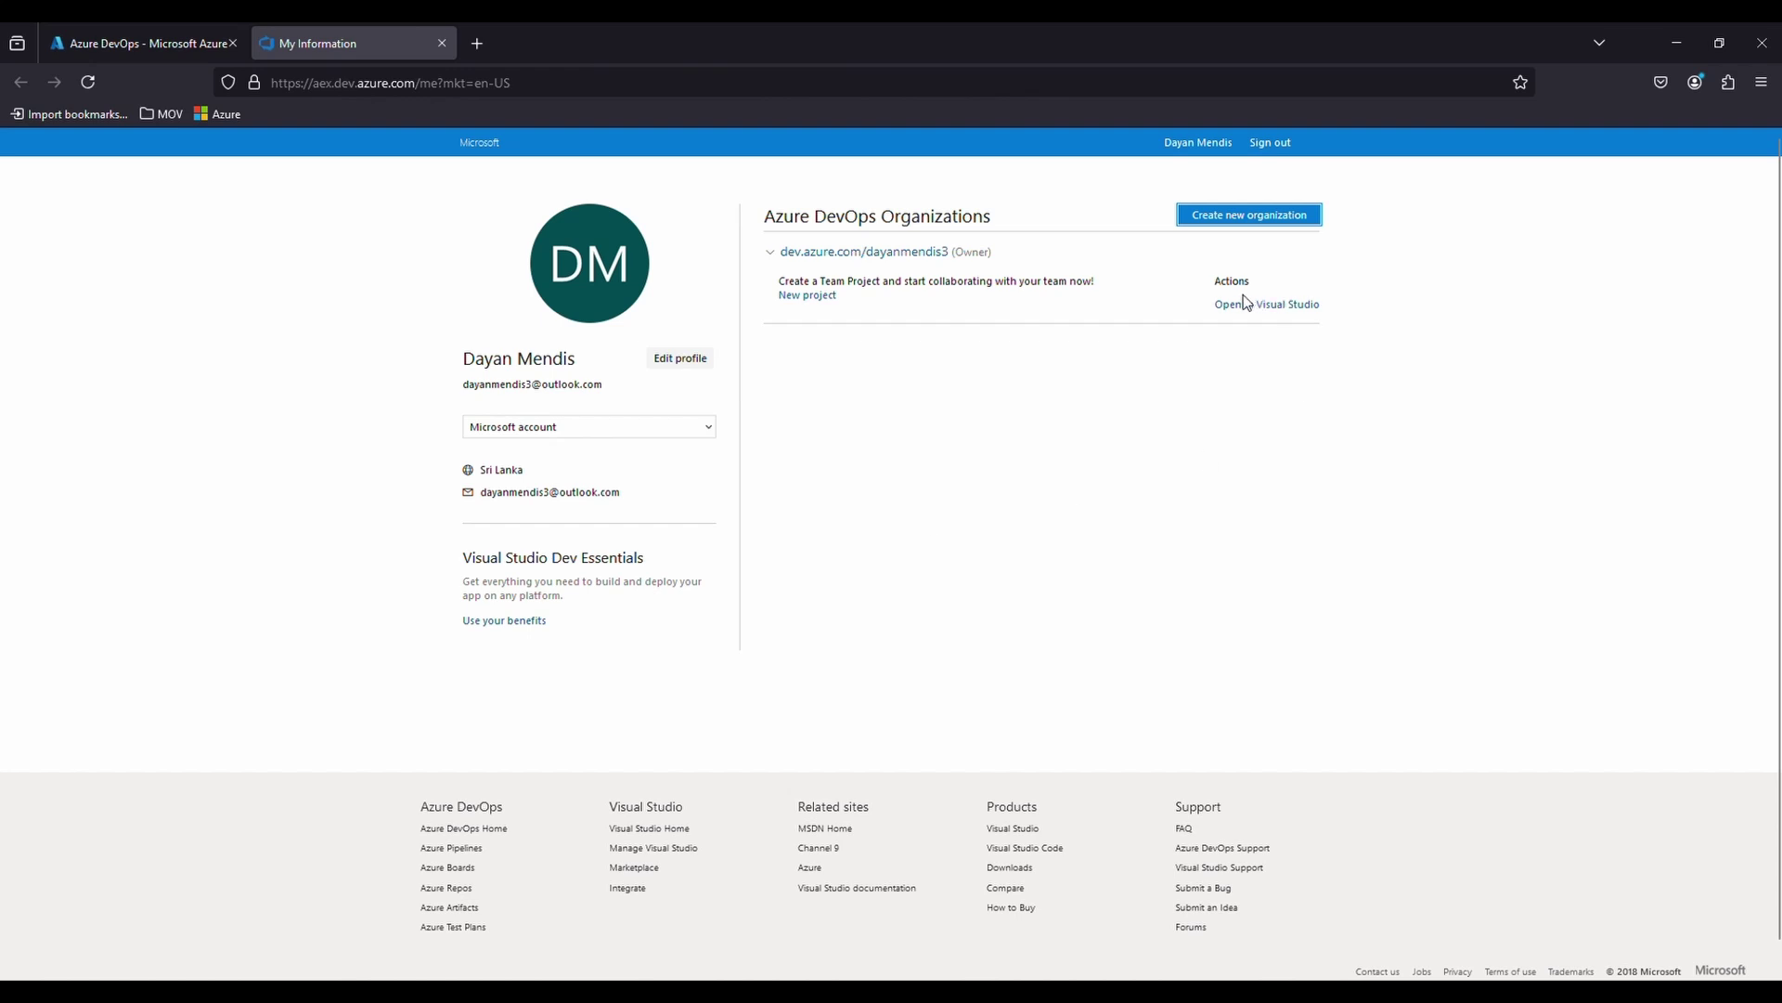
Create a private project named Youtube in the existing organization, using Git version control and the Basic work item process
{"action": "left_click", "coordinate": [915, 253]}
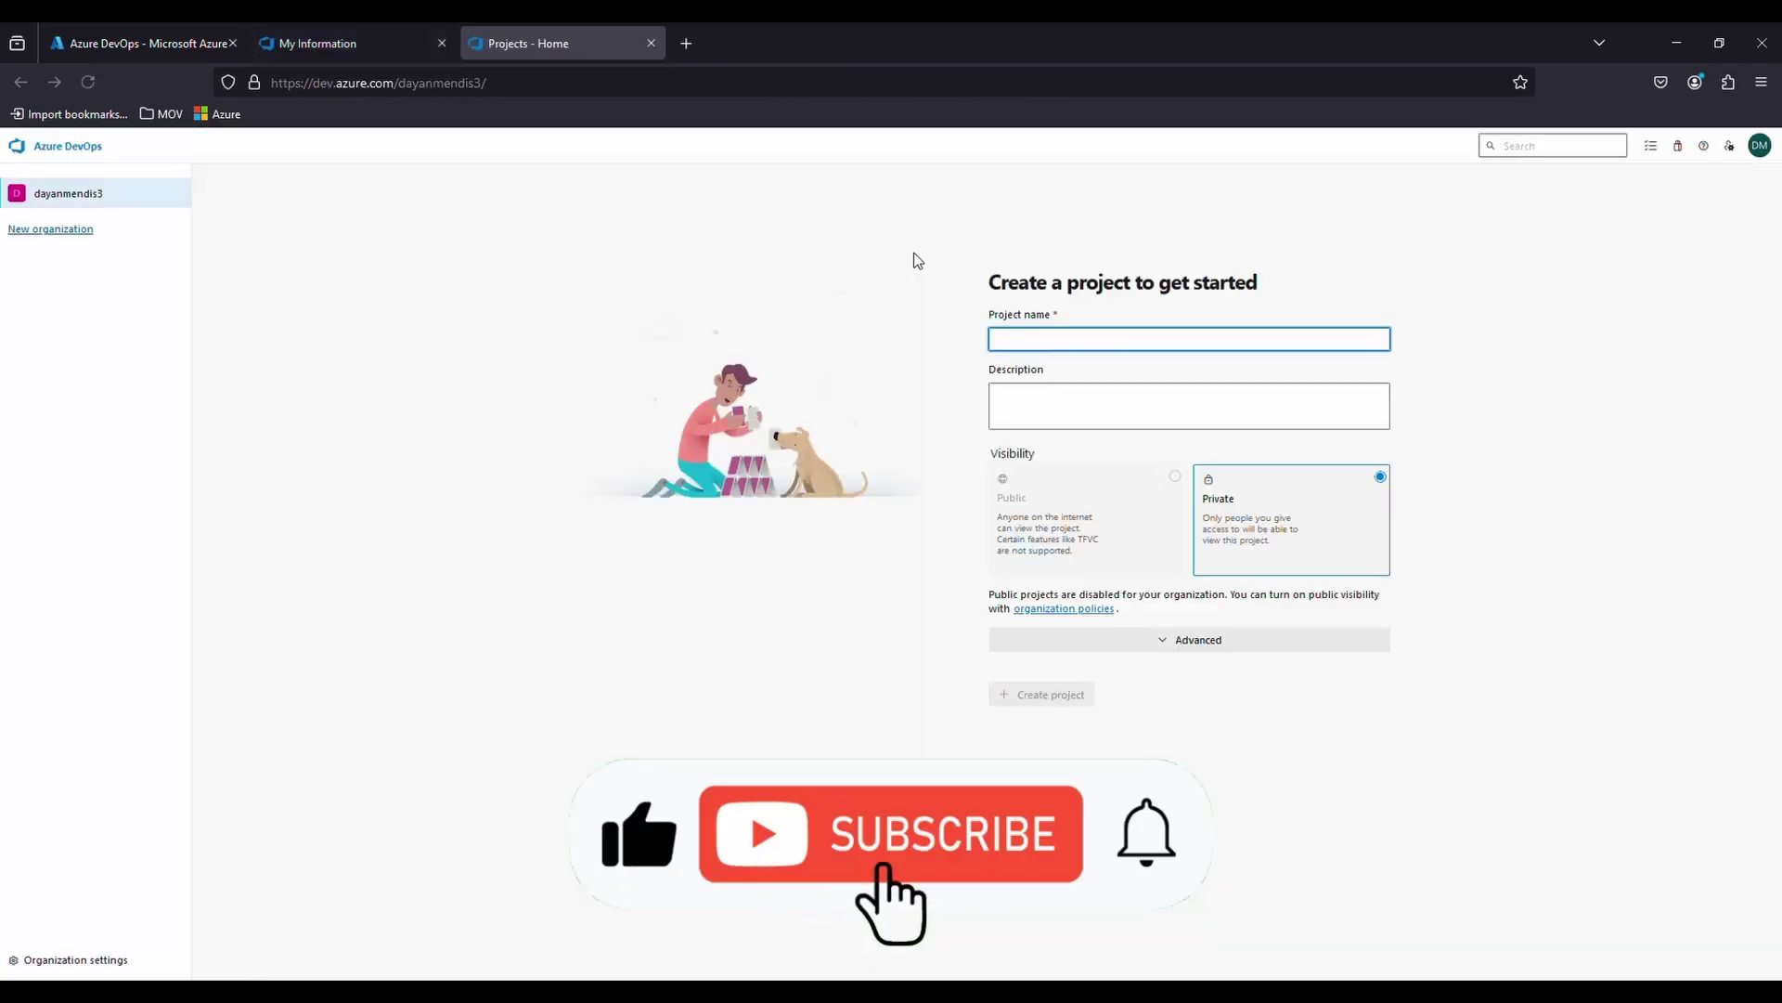
{"action": "type", "text": "Youtube"}
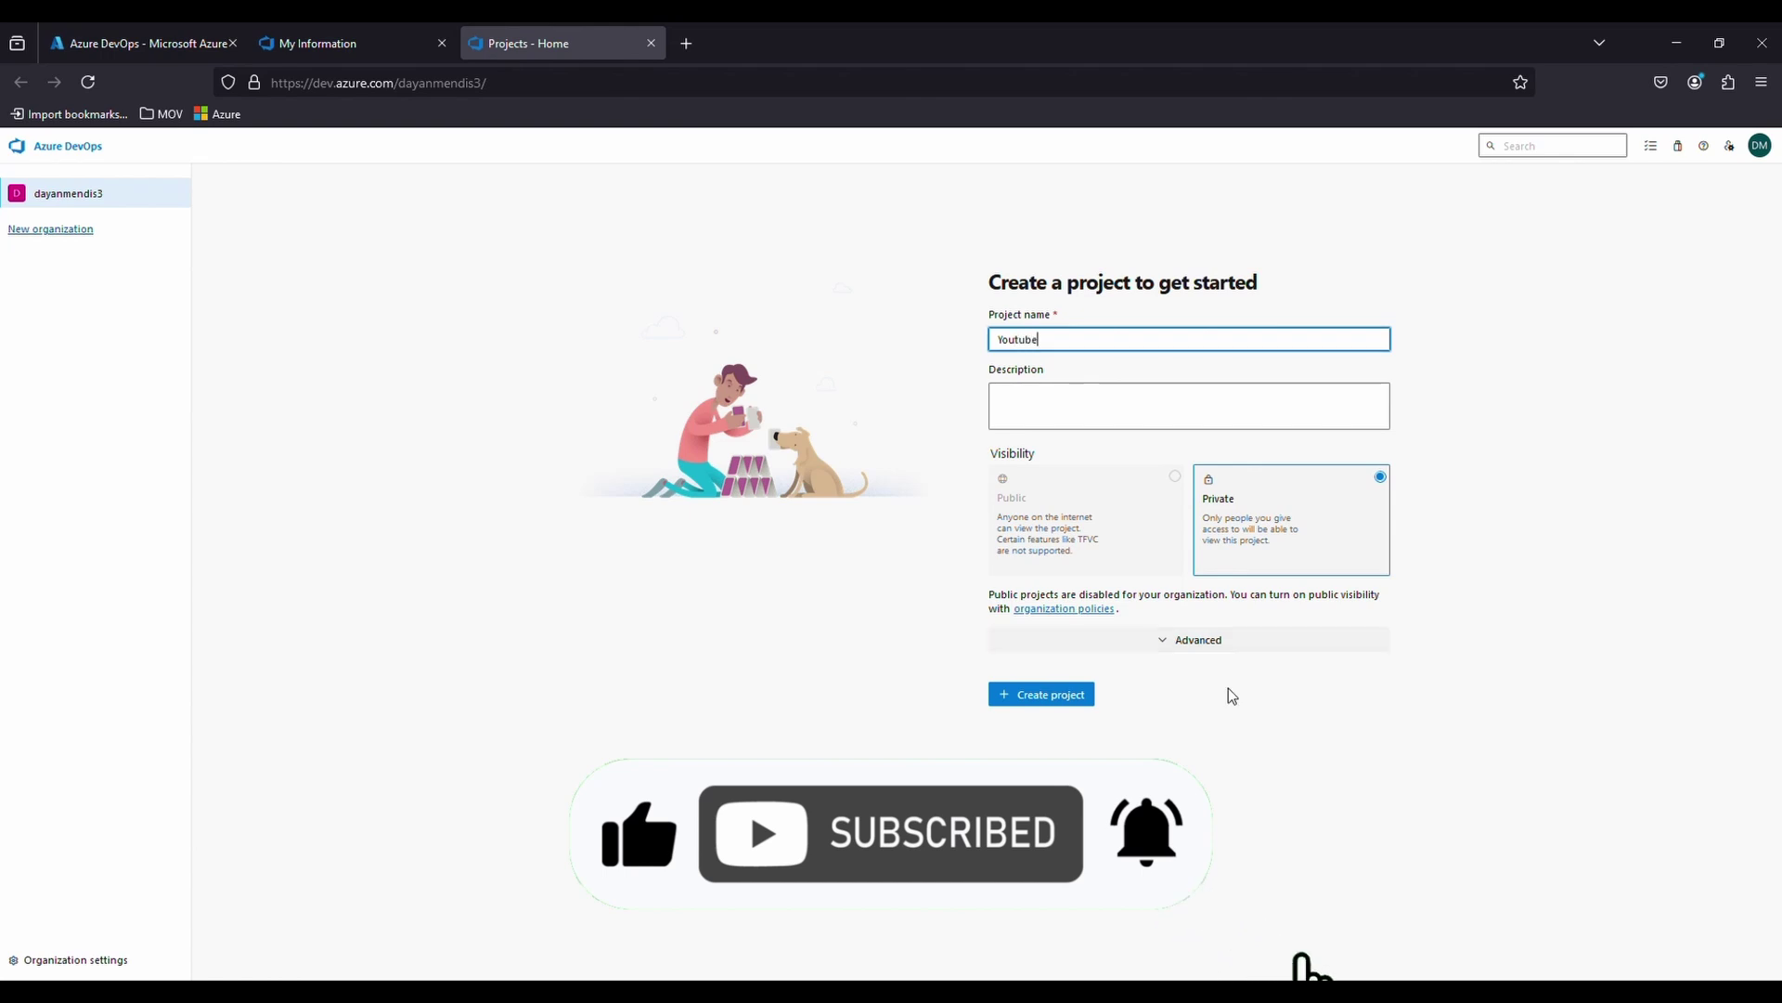
{"action": "left_click", "coordinate": [1235, 639]}
{"action": "left_click", "coordinate": [1172, 691]}
{"action": "left_click", "coordinate": [1253, 690]}
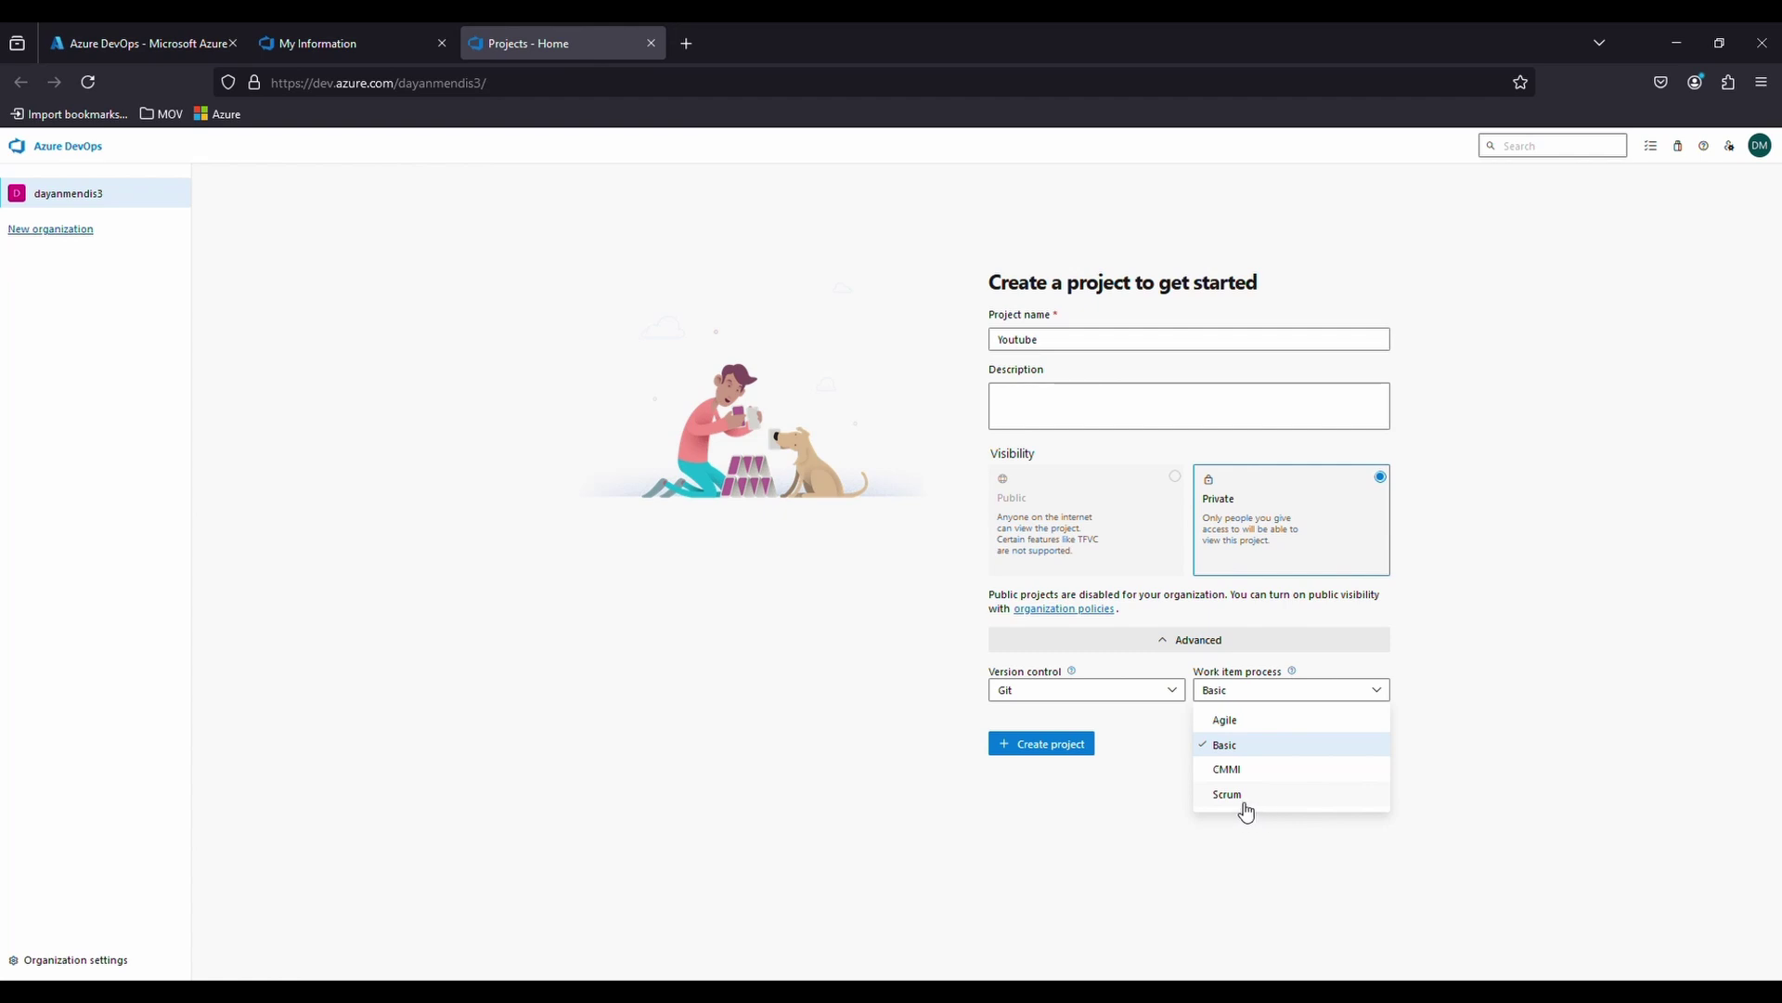
{"action": "left_click", "coordinate": [1142, 835]}
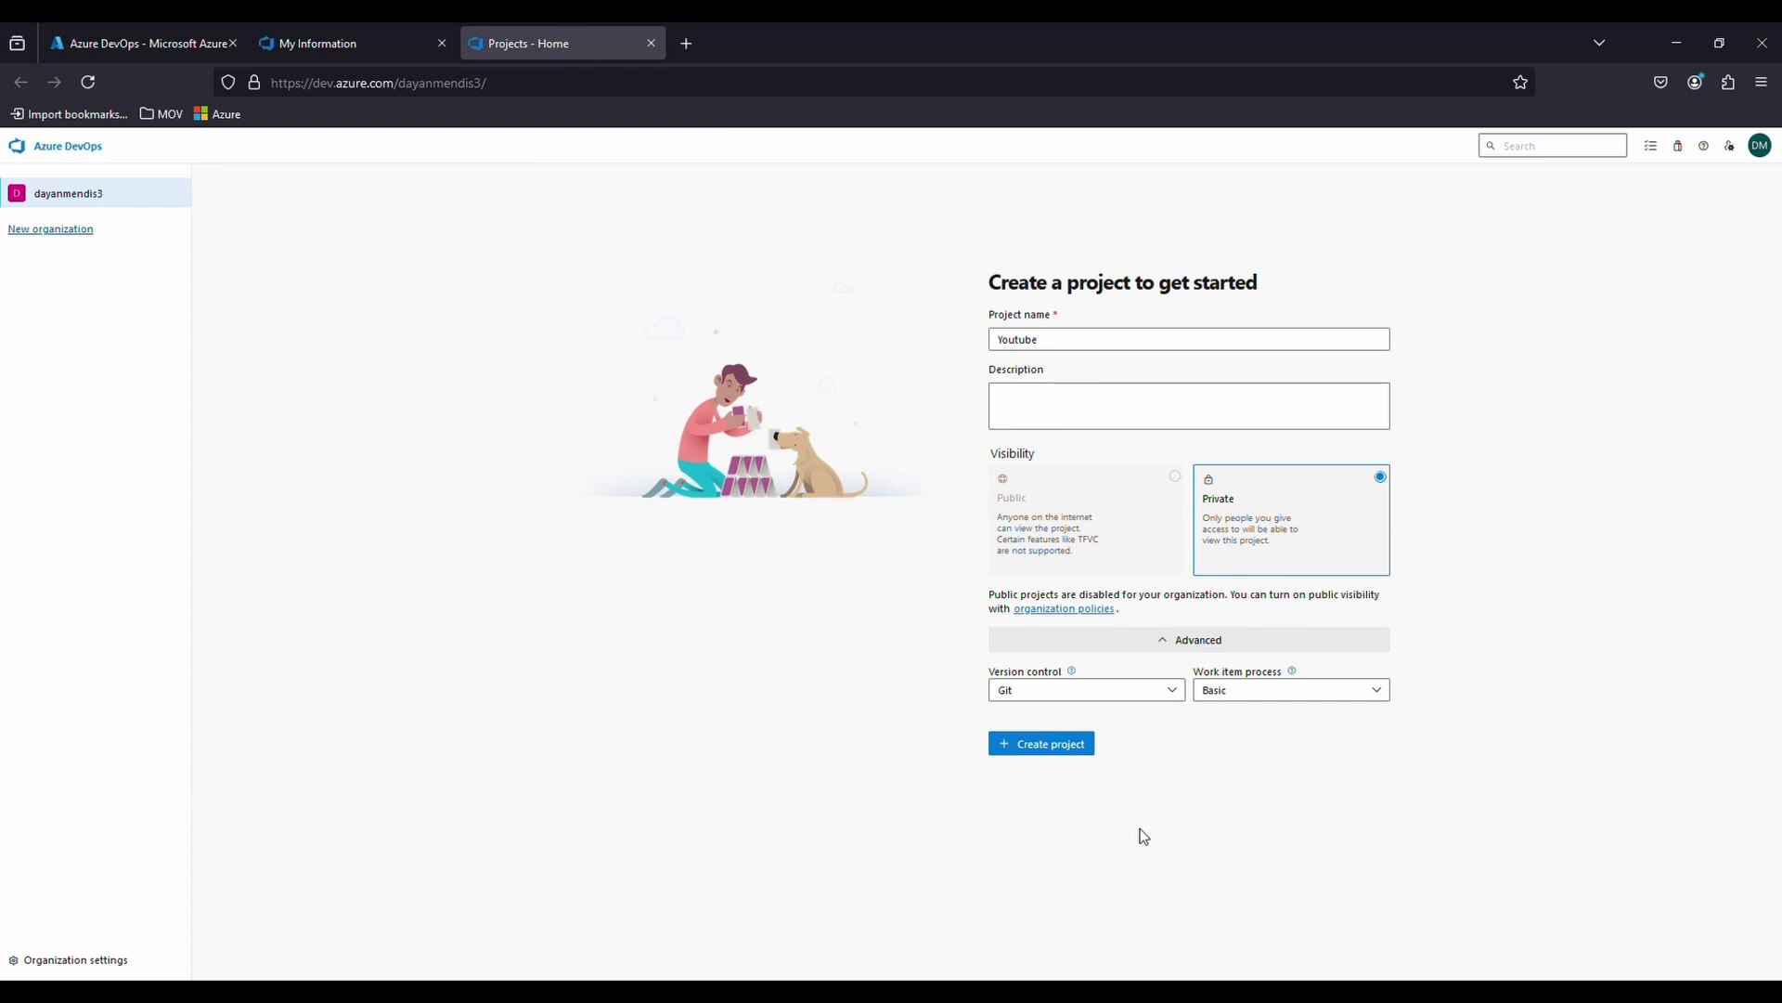
{"action": "left_click", "coordinate": [1052, 747]}
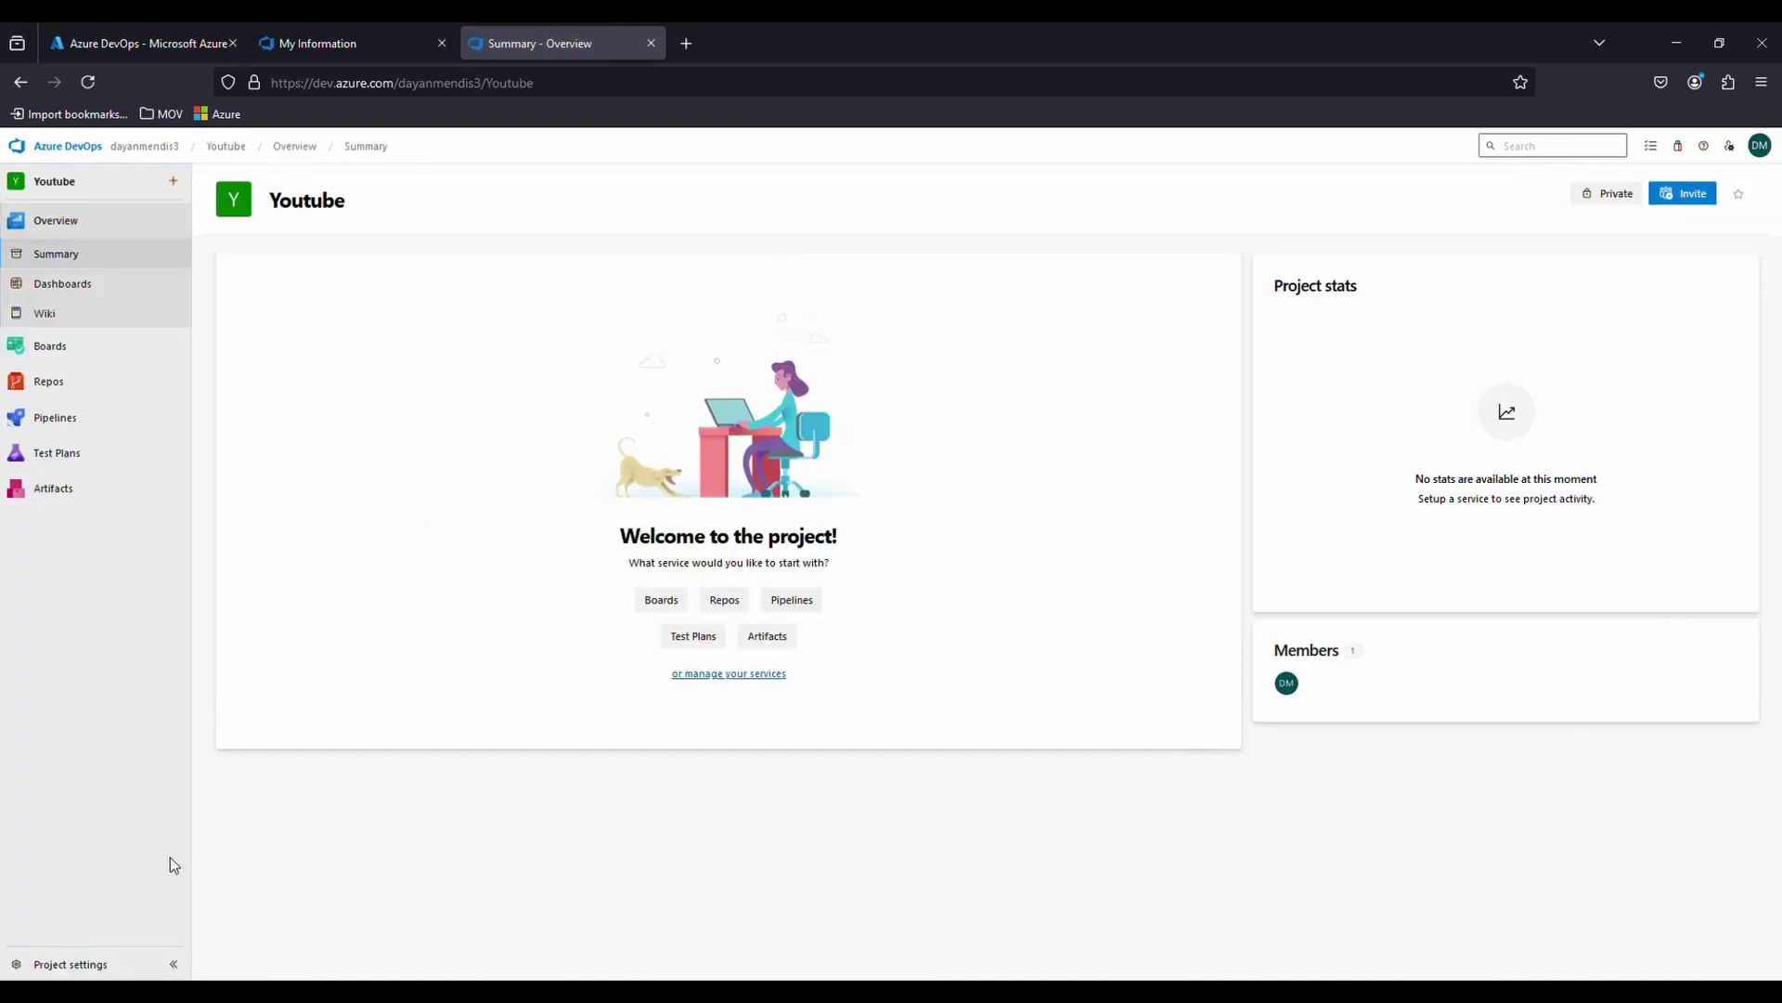
Turn off the Boards and Test Plans services in the Youtube project's settings and return to the project summary
{"action": "mouse_move", "coordinate": [65, 351]}
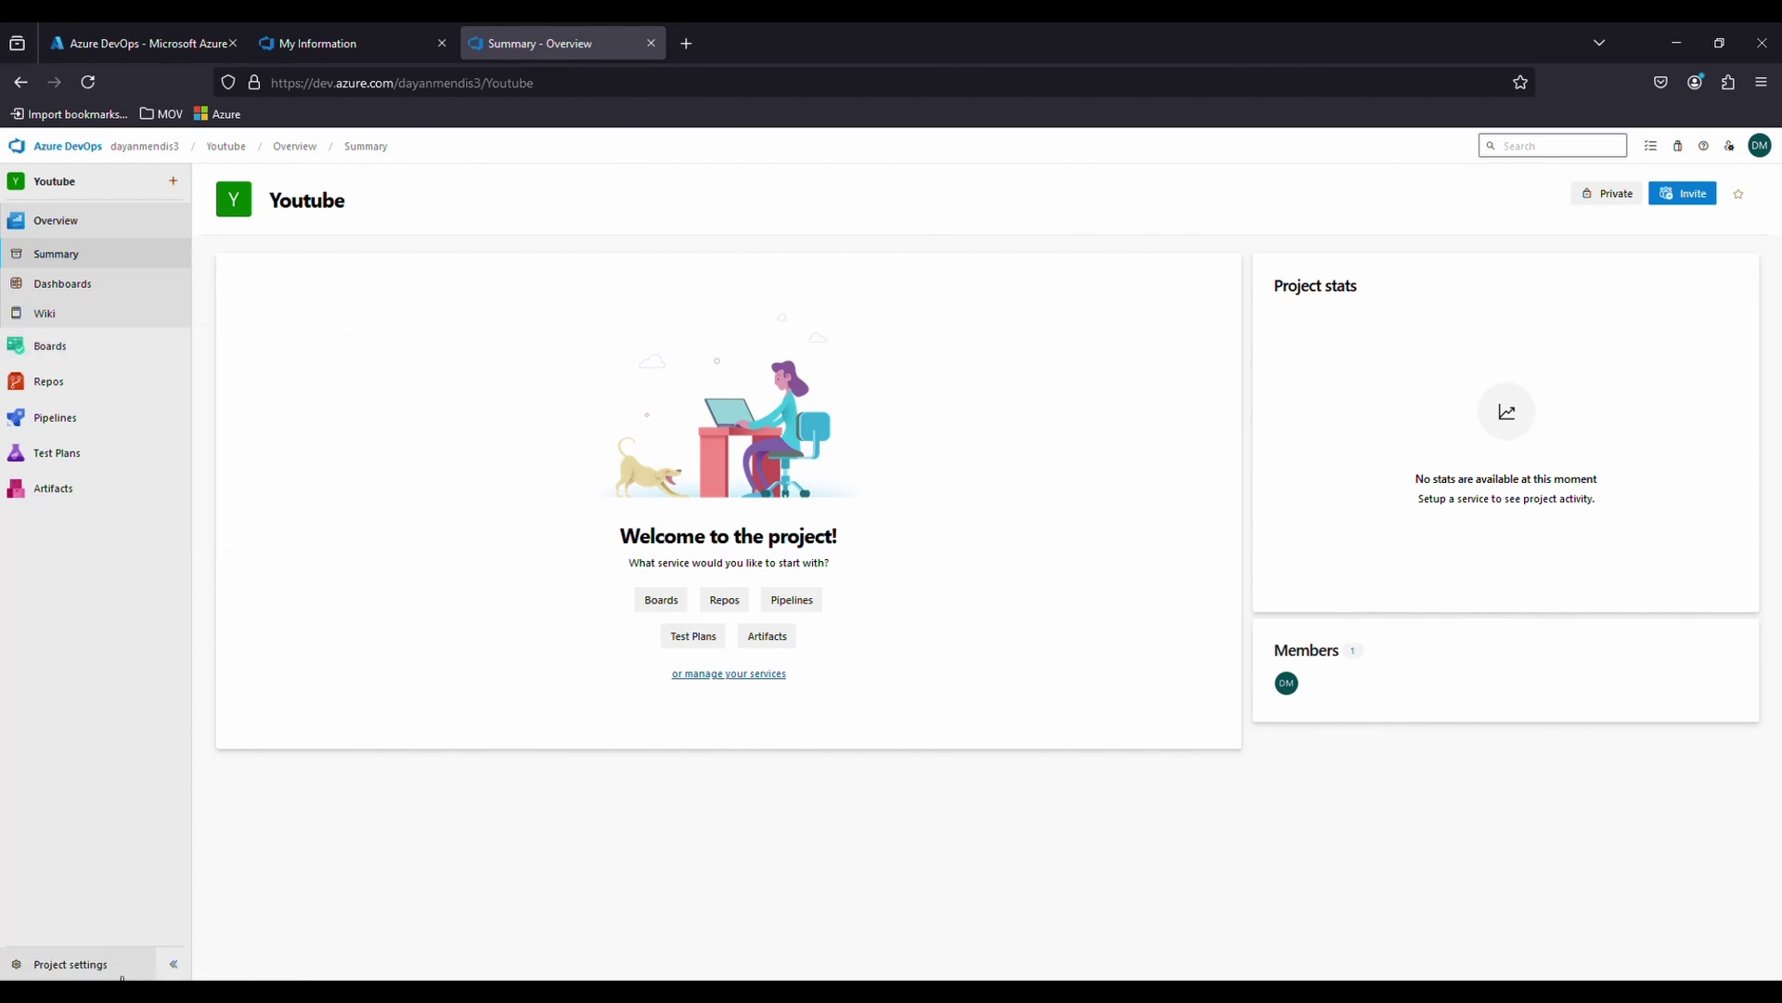
{"action": "left_click", "coordinate": [100, 973]}
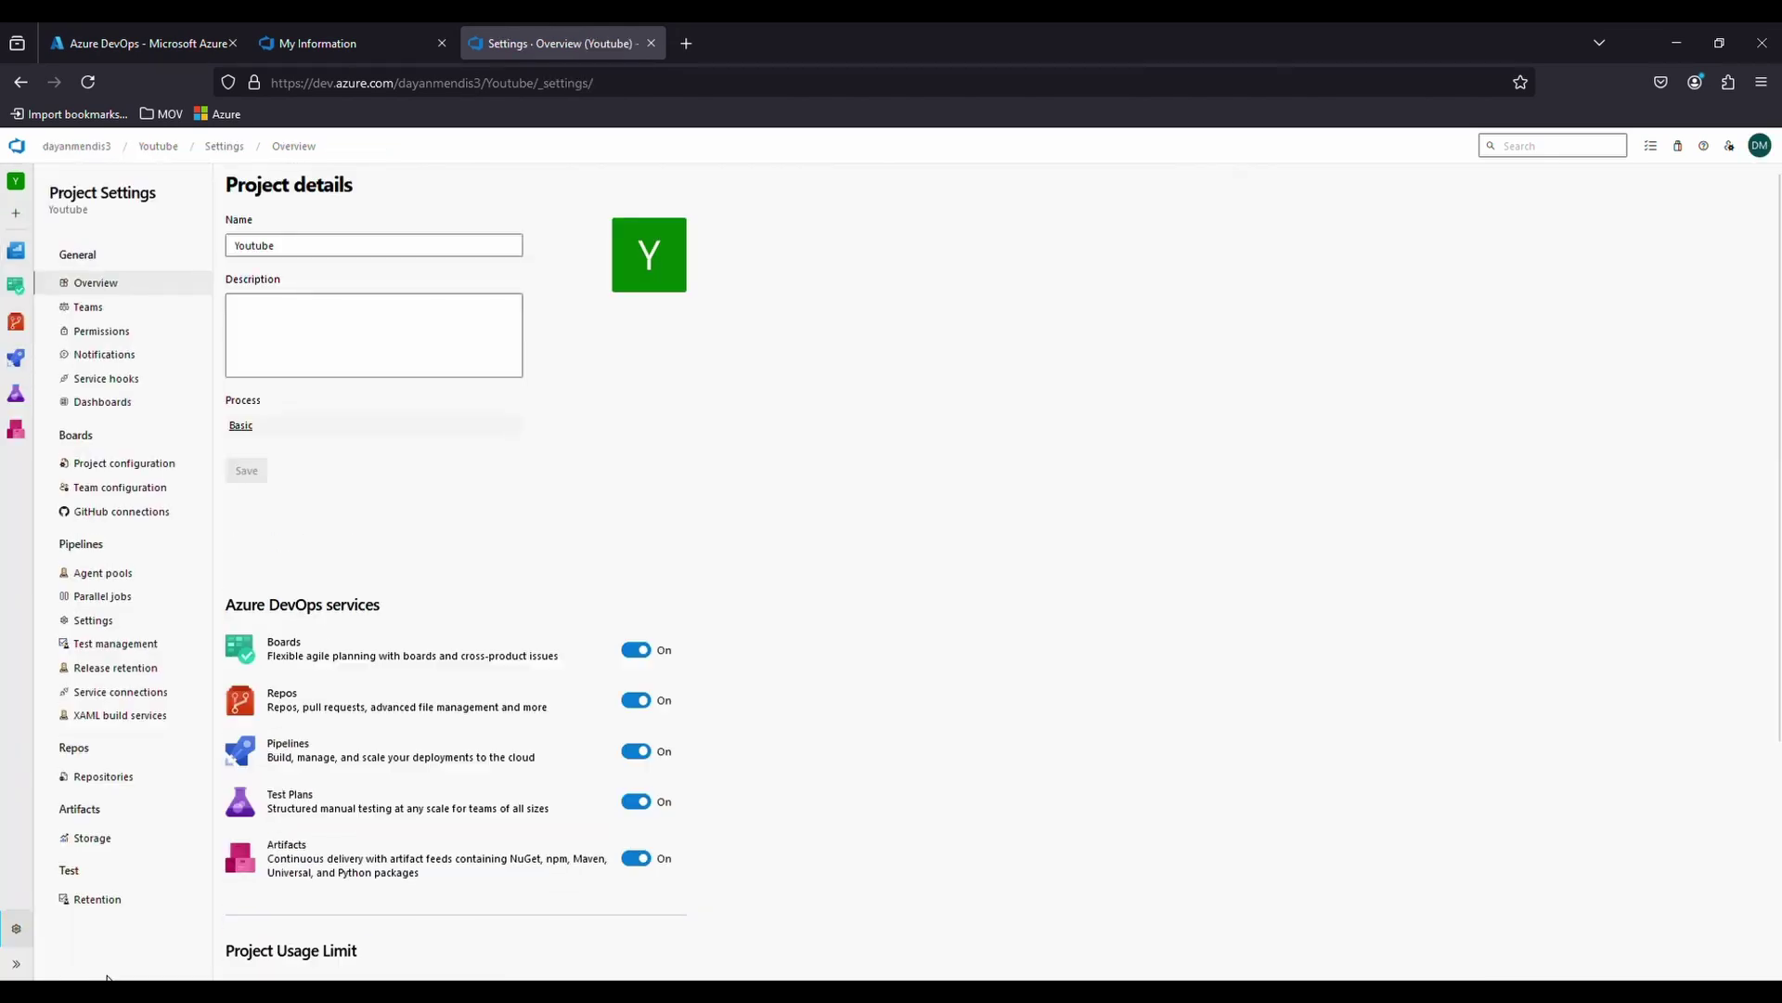
{"action": "left_click", "coordinate": [635, 740]}
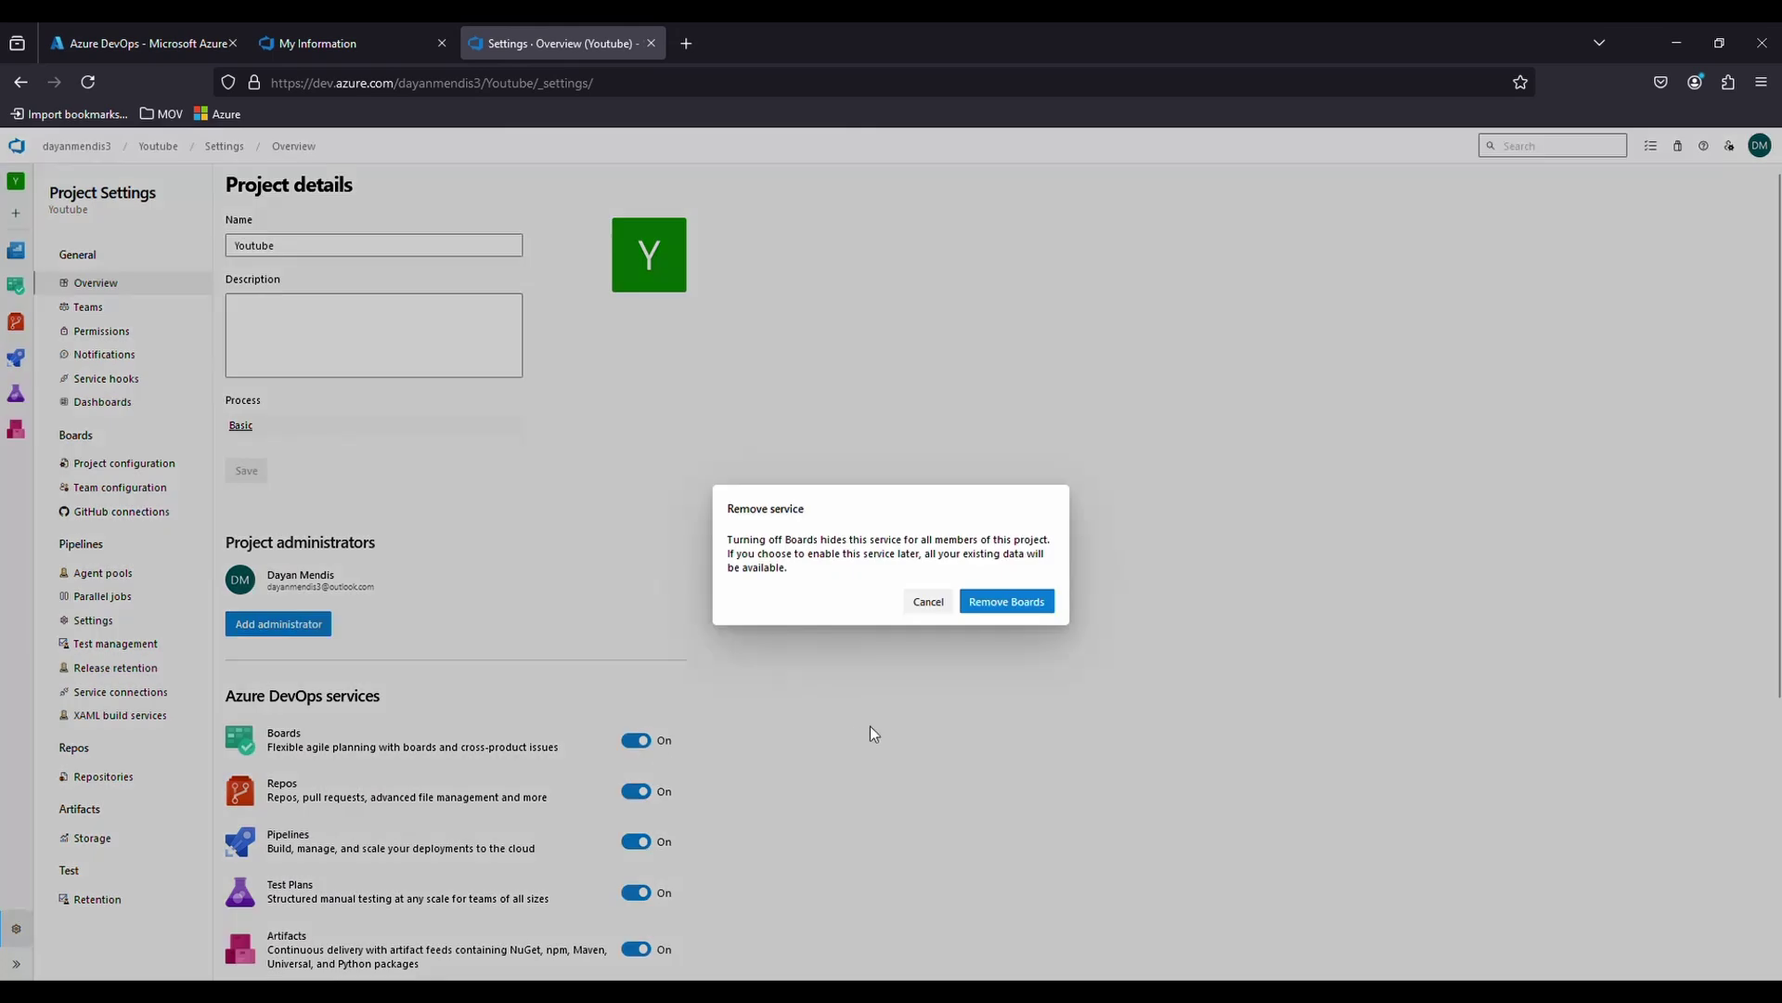
{"action": "left_click", "coordinate": [1007, 603]}
{"action": "scroll", "coordinate": [644, 659], "scroll_direction": "down", "scroll_amount": 3}
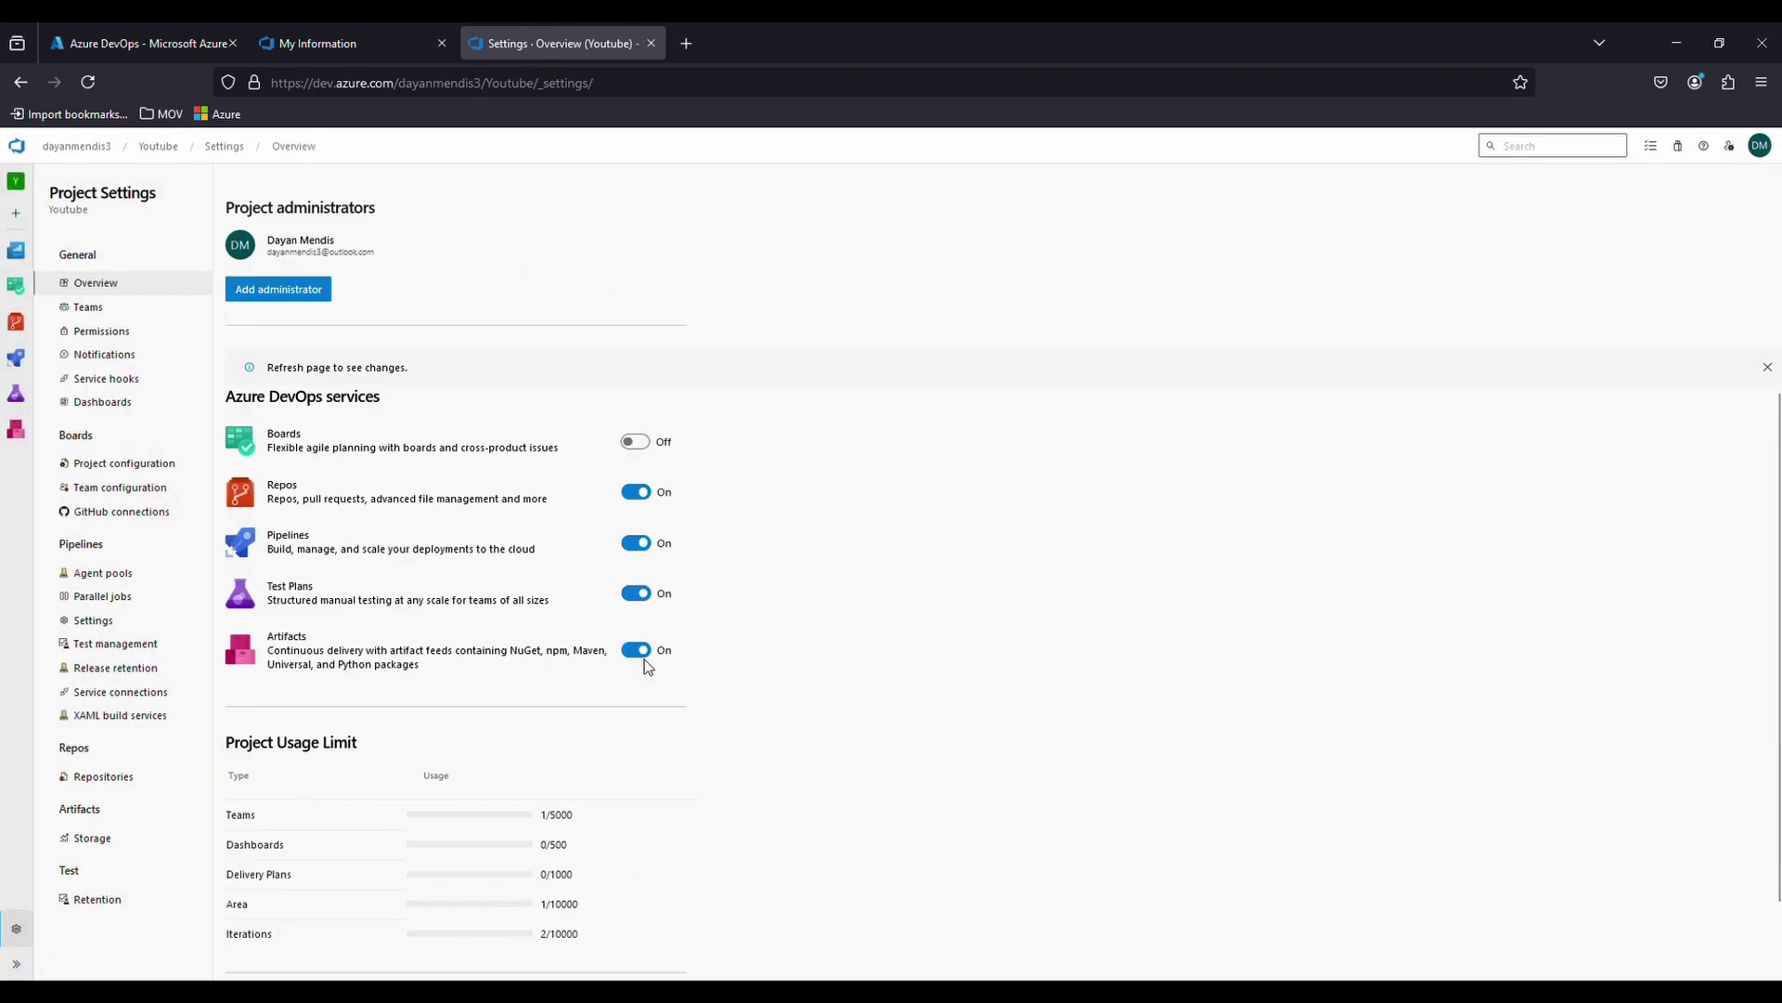
{"action": "left_click", "coordinate": [159, 147]}
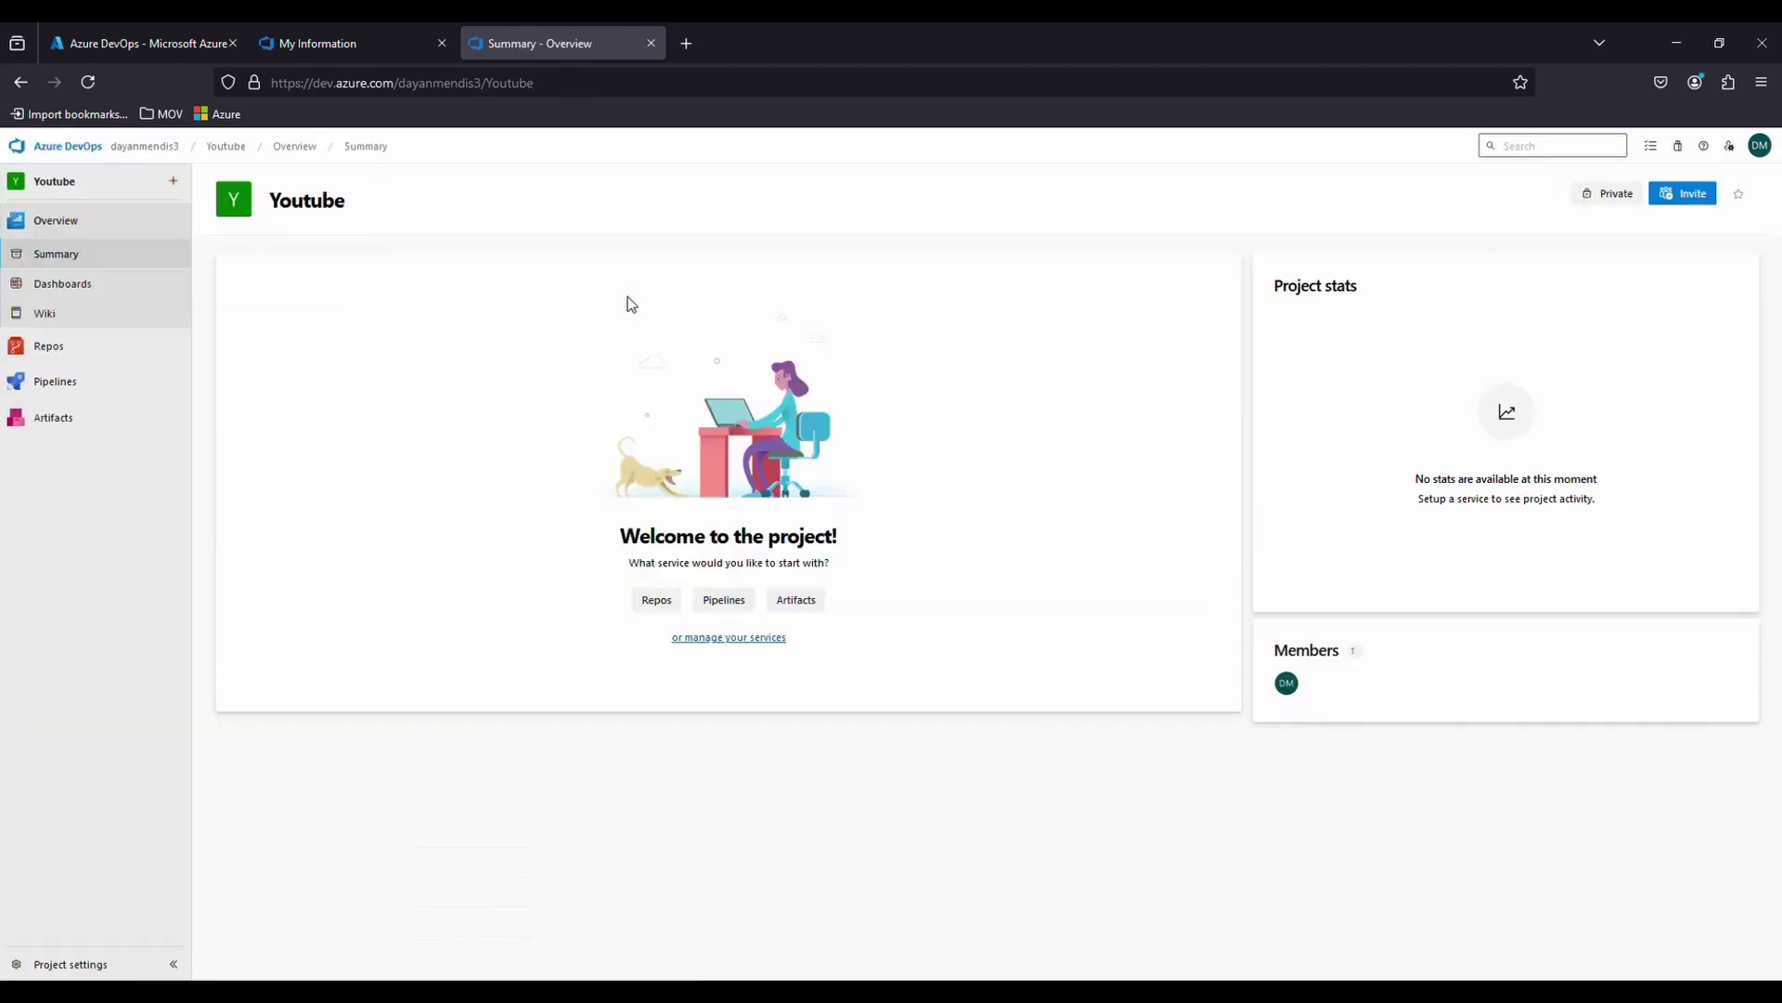
Look through the project's Repos, Pipelines and Artifacts pages, and return to the Repos files page
{"action": "left_click", "coordinate": [140, 349]}
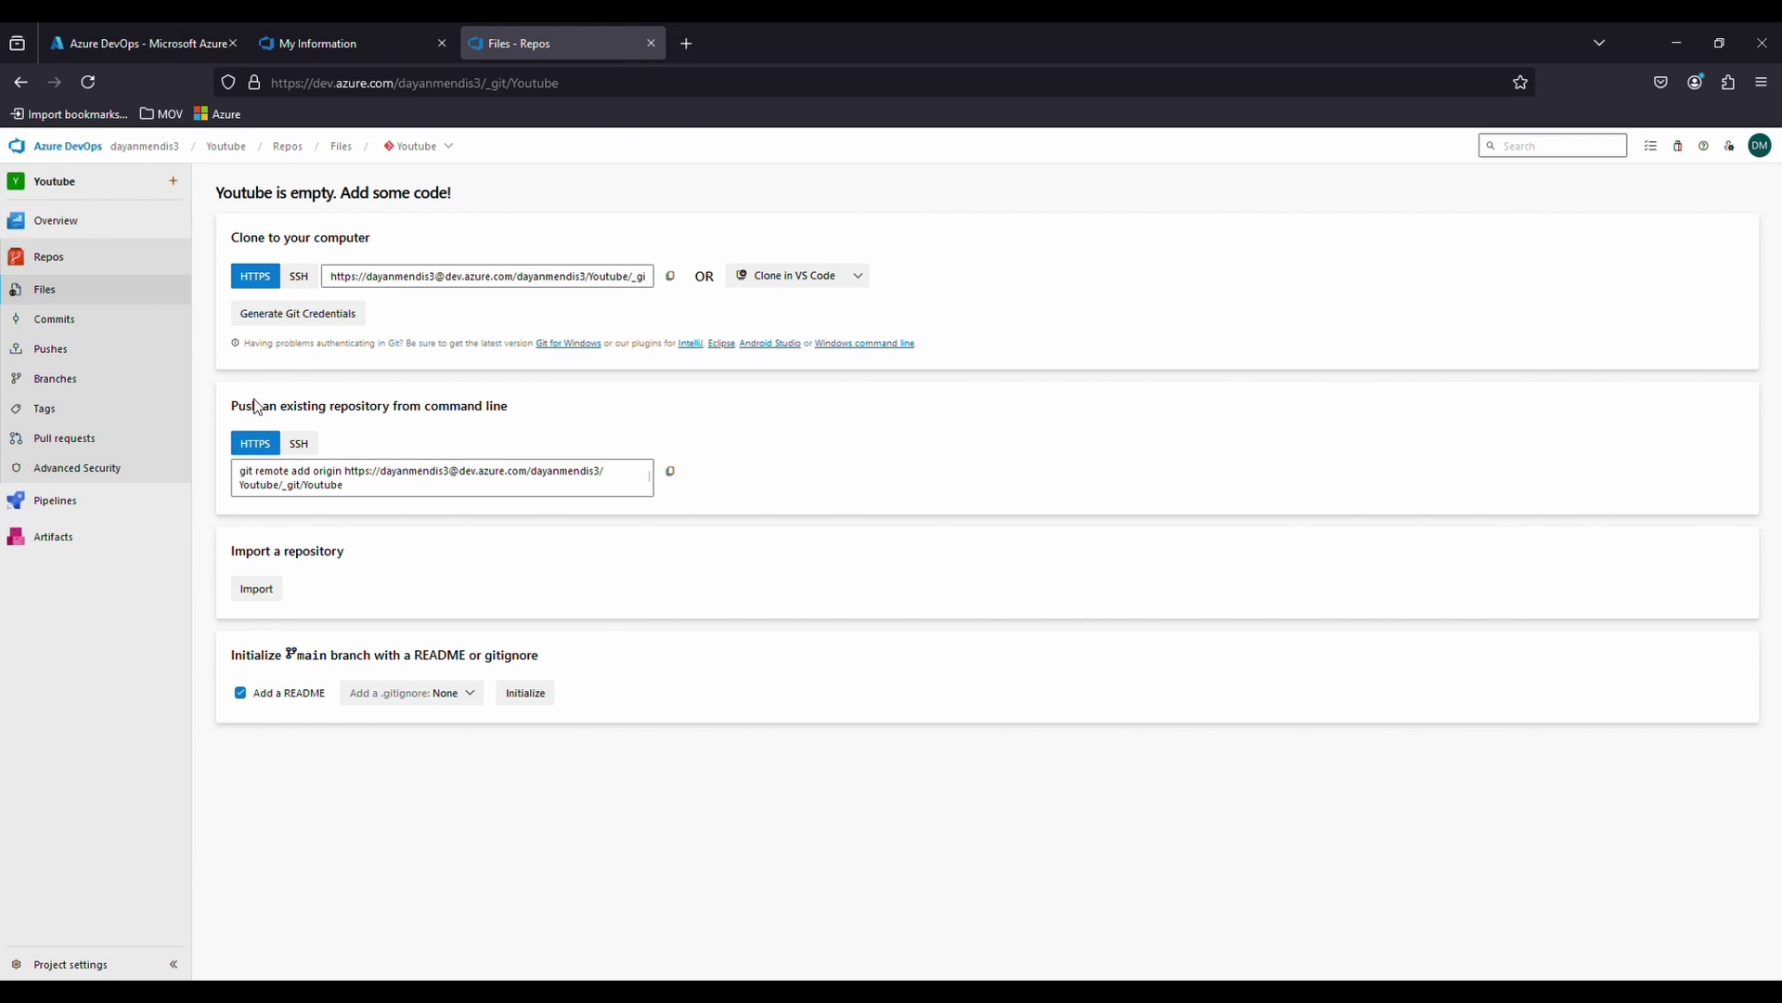
{"action": "left_click", "coordinate": [88, 502]}
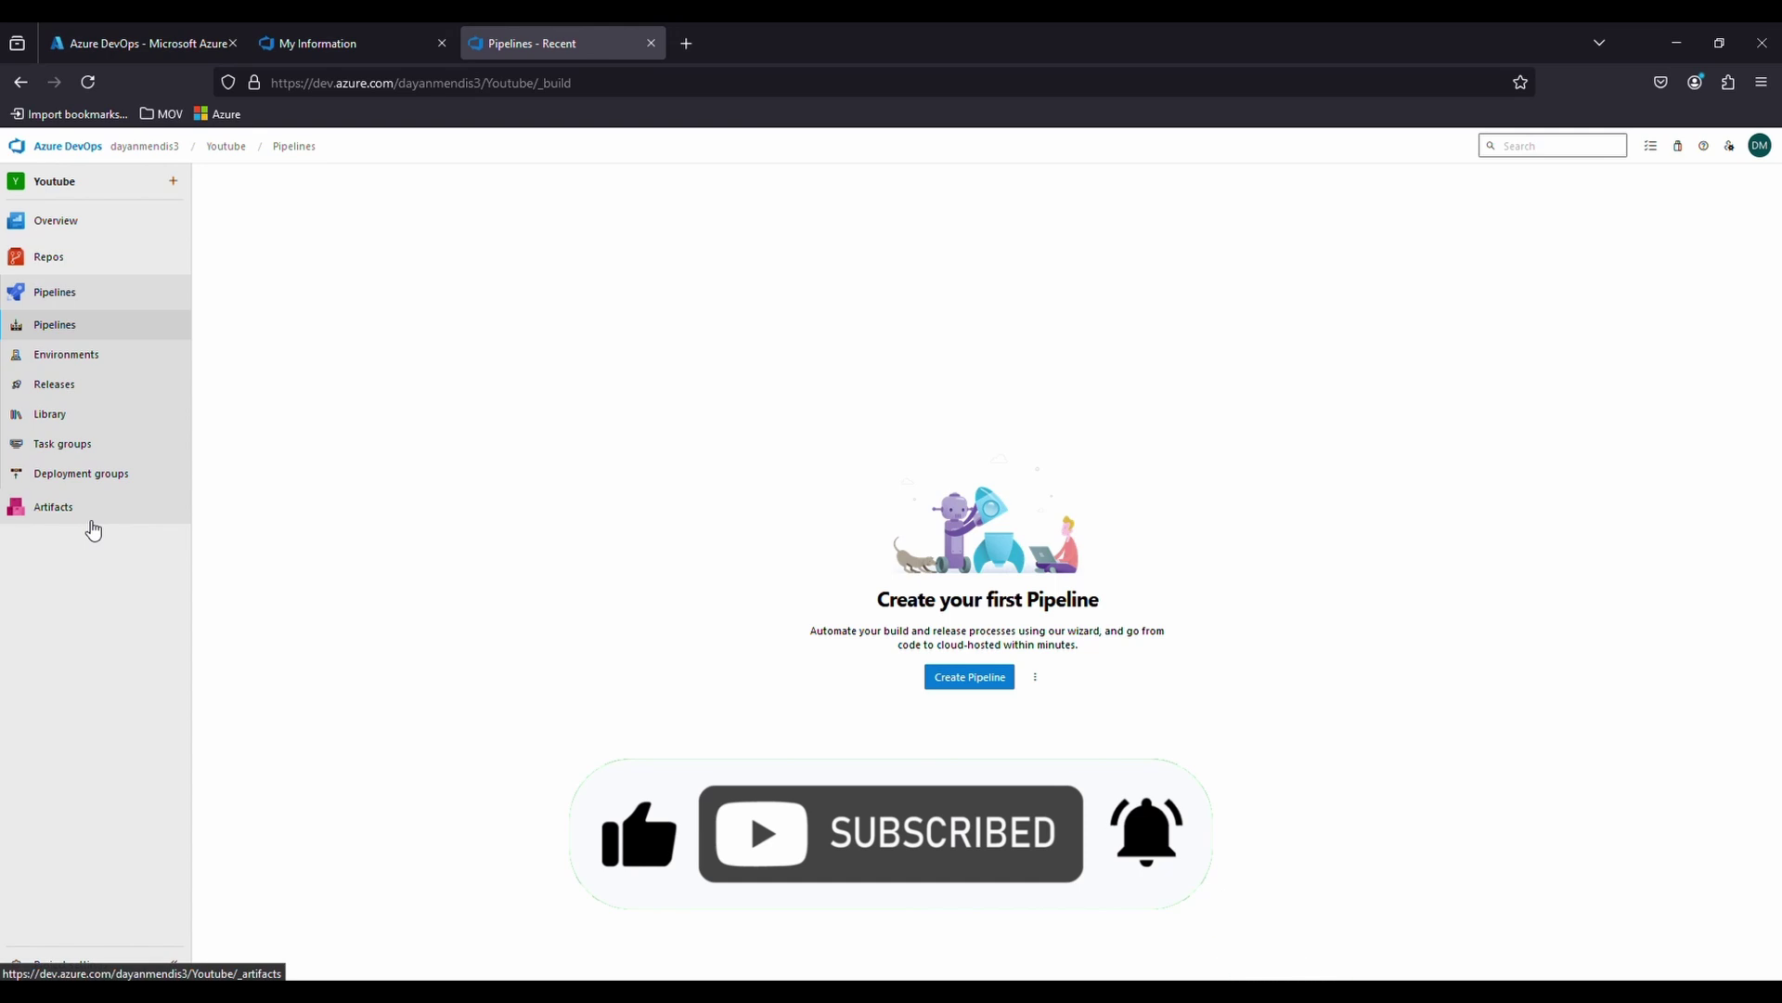
{"action": "left_click", "coordinate": [90, 514]}
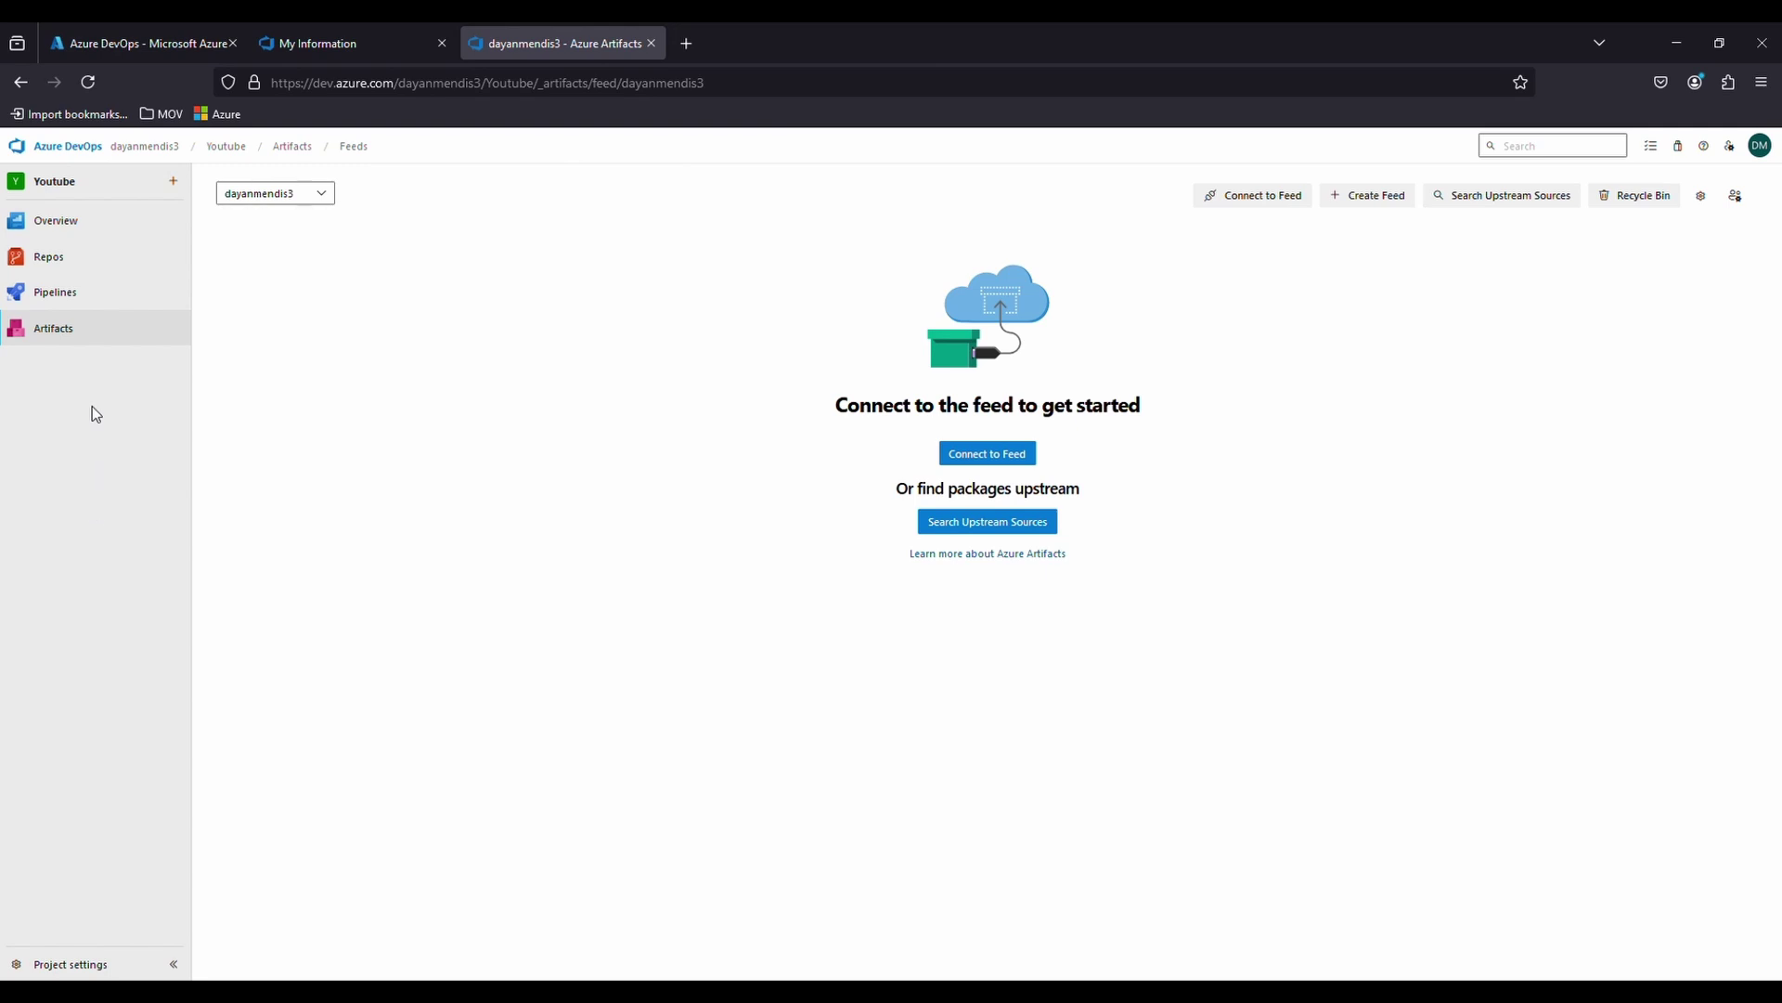
{"action": "left_click", "coordinate": [99, 267]}
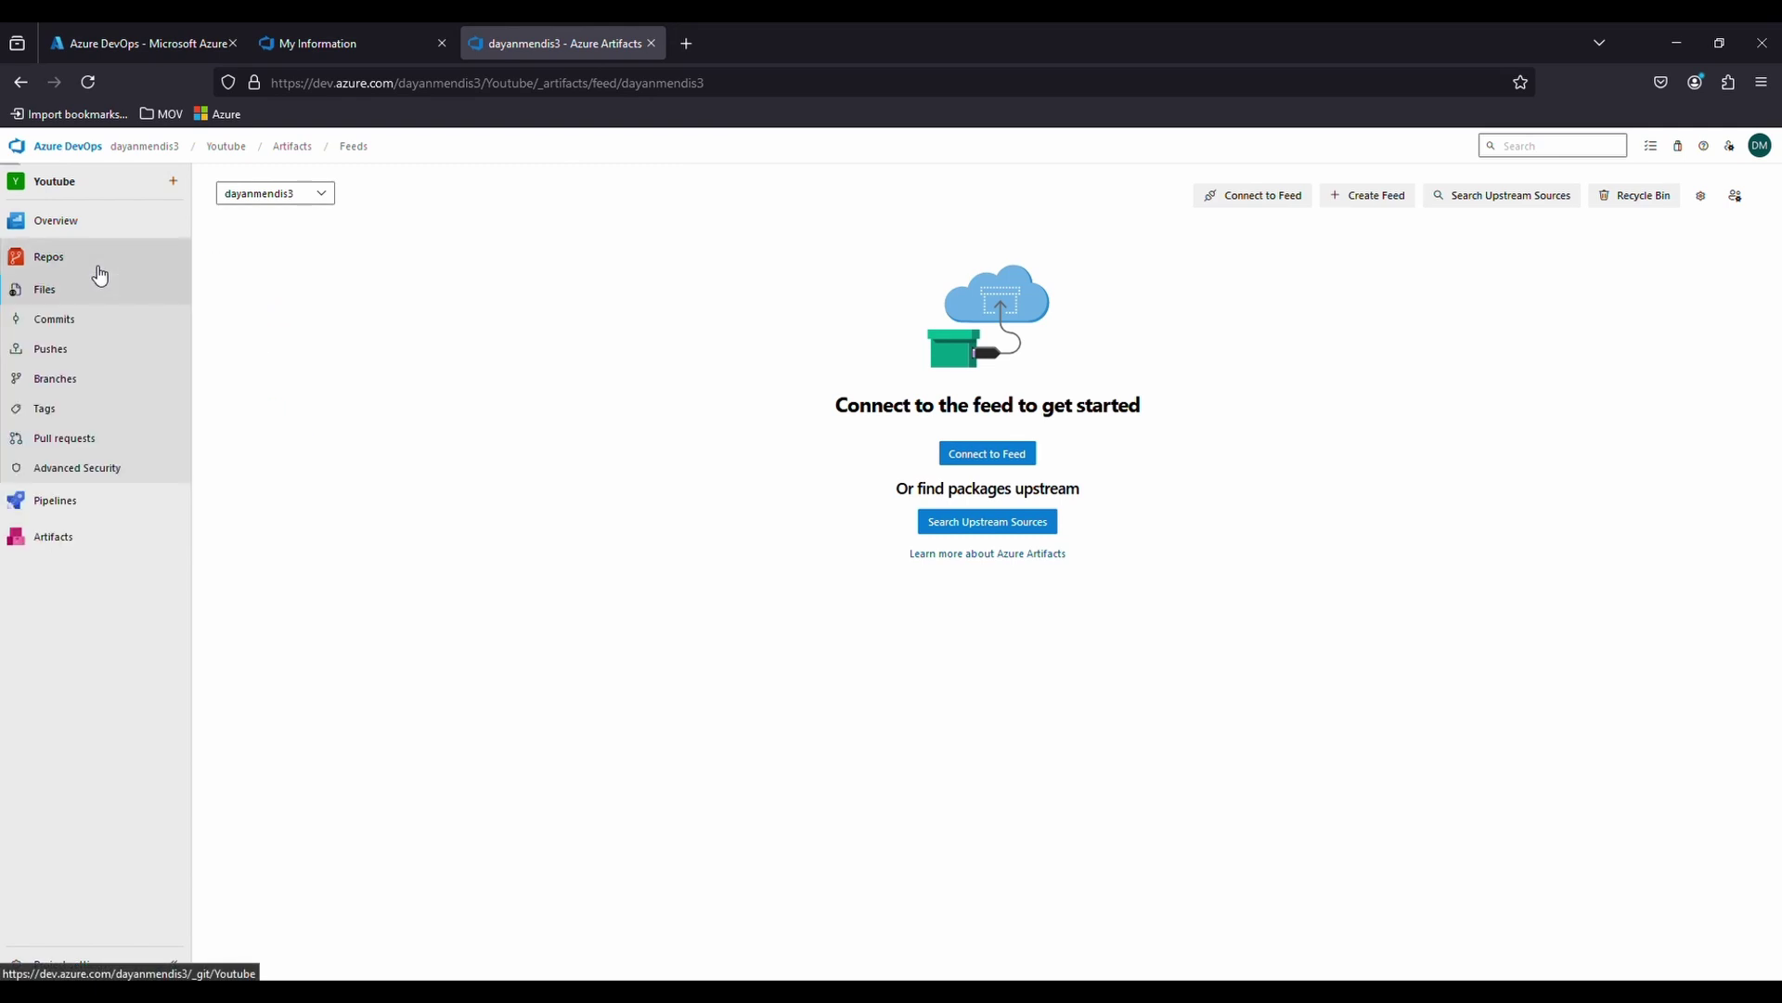